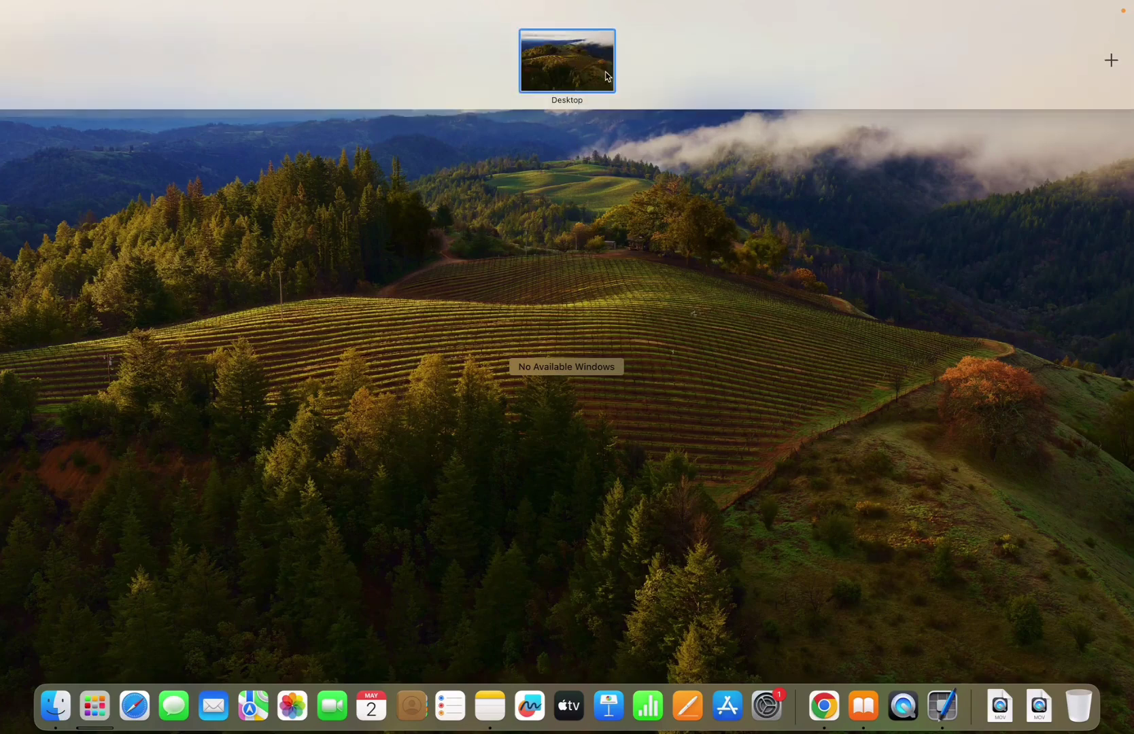
Step: Leave the window overview, open Notes and Books, and move the Books window aside so both windows are visible
click(626, 179)
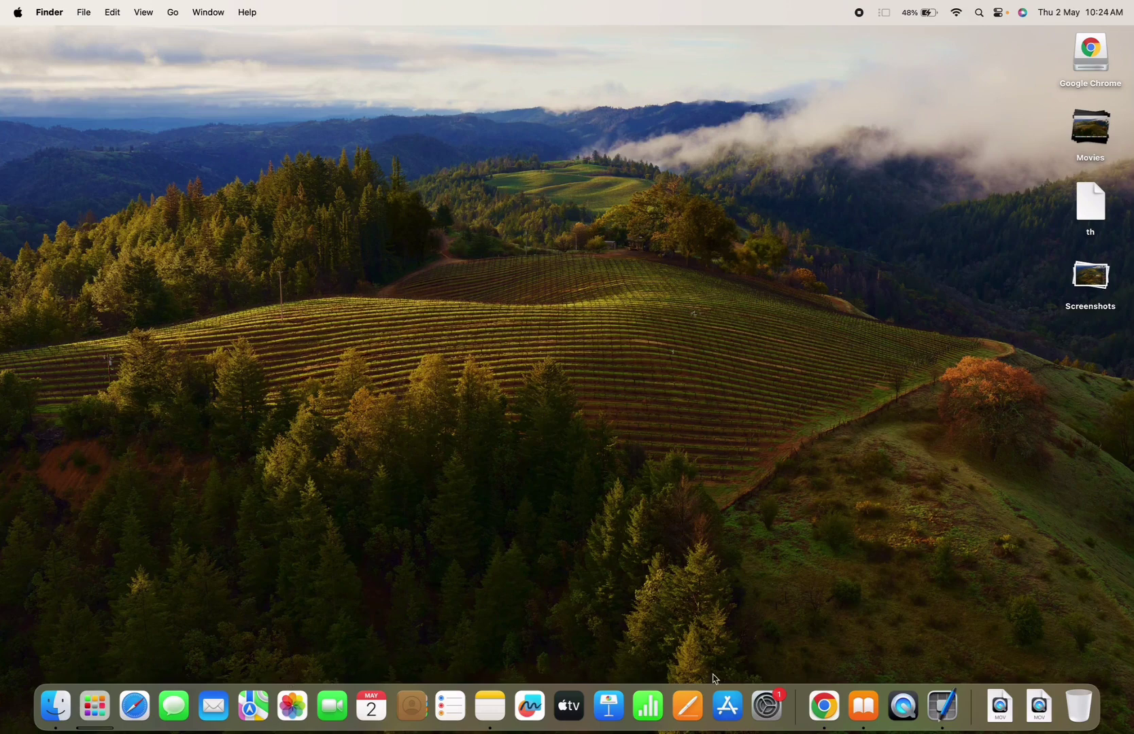
click(490, 708)
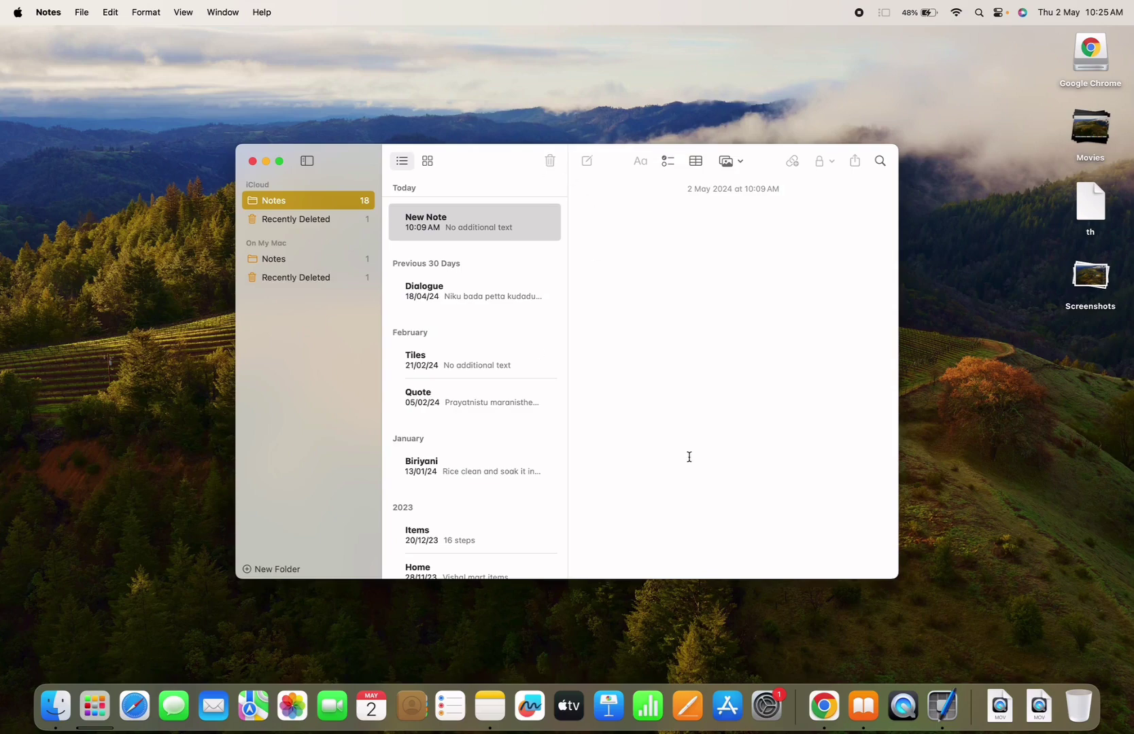
click(866, 709)
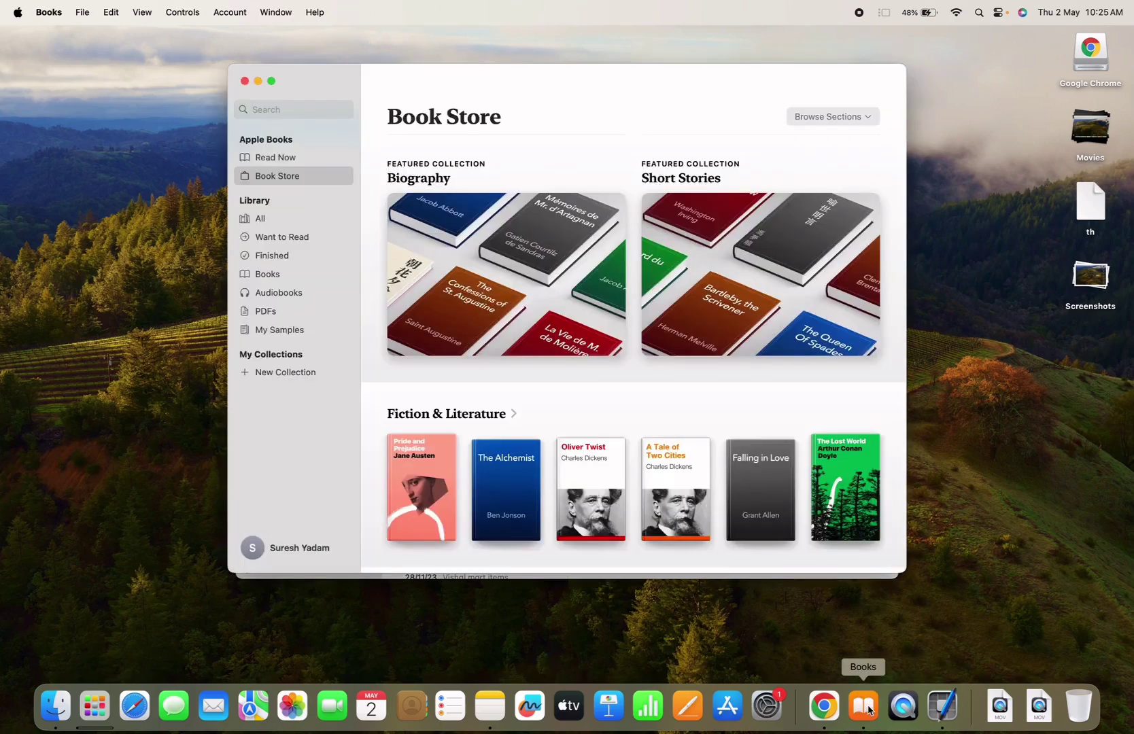
drag(572, 76, 797, 104)
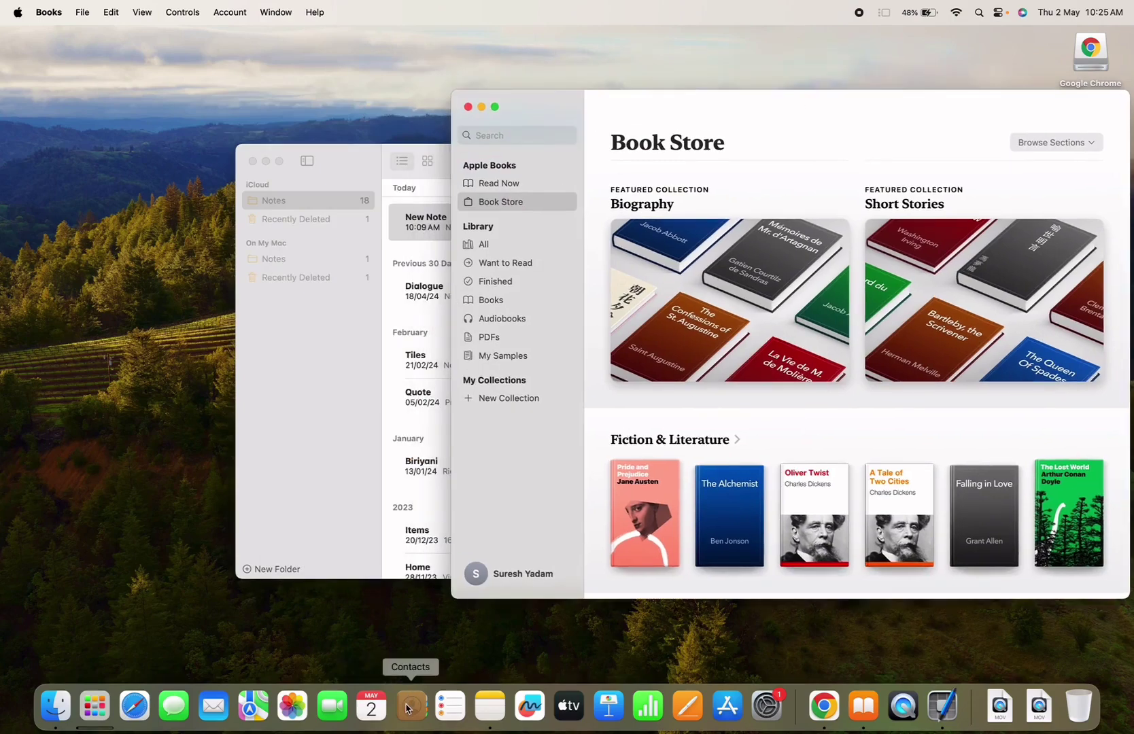
Step: Open Safari and Panel Editor alongside Notes and Books, moving the Safari window lower on the desktop
click(484, 713)
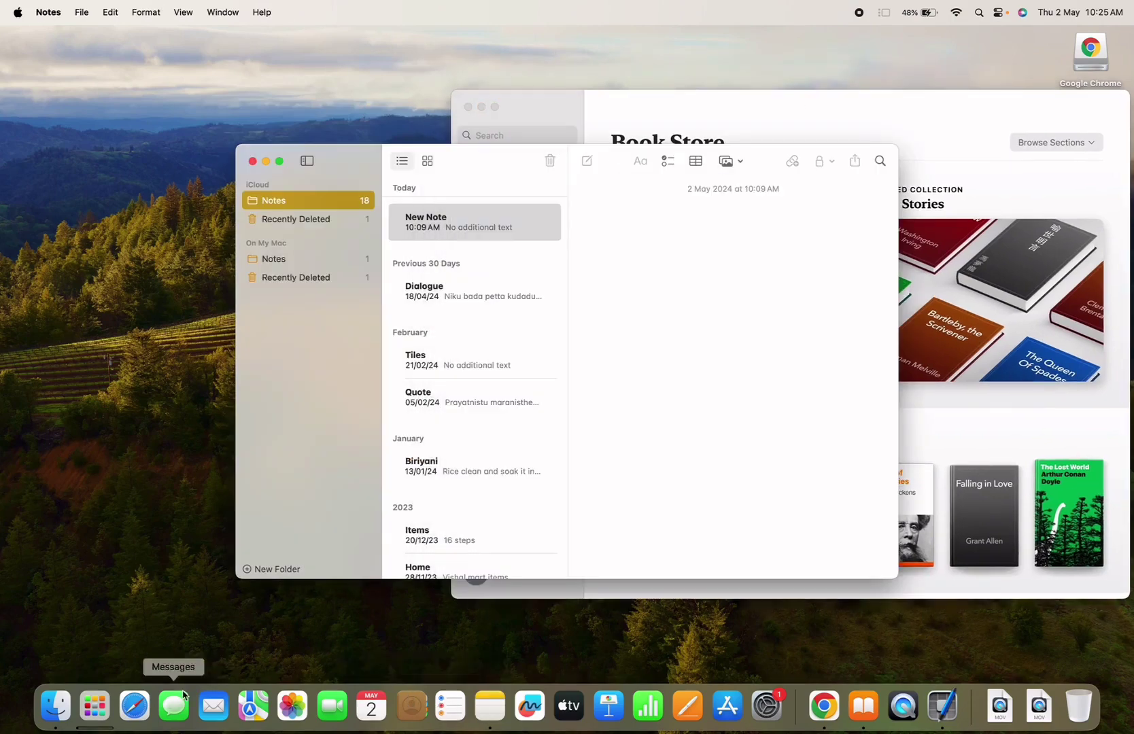
click(136, 707)
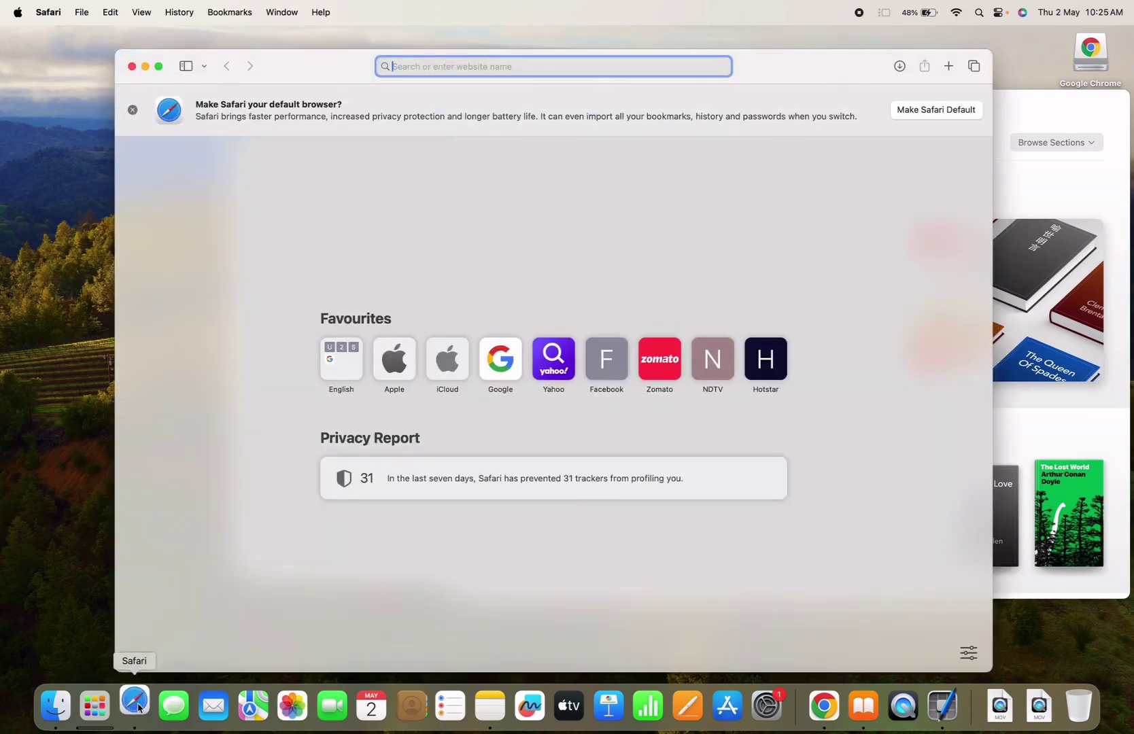
drag(316, 71, 268, 183)
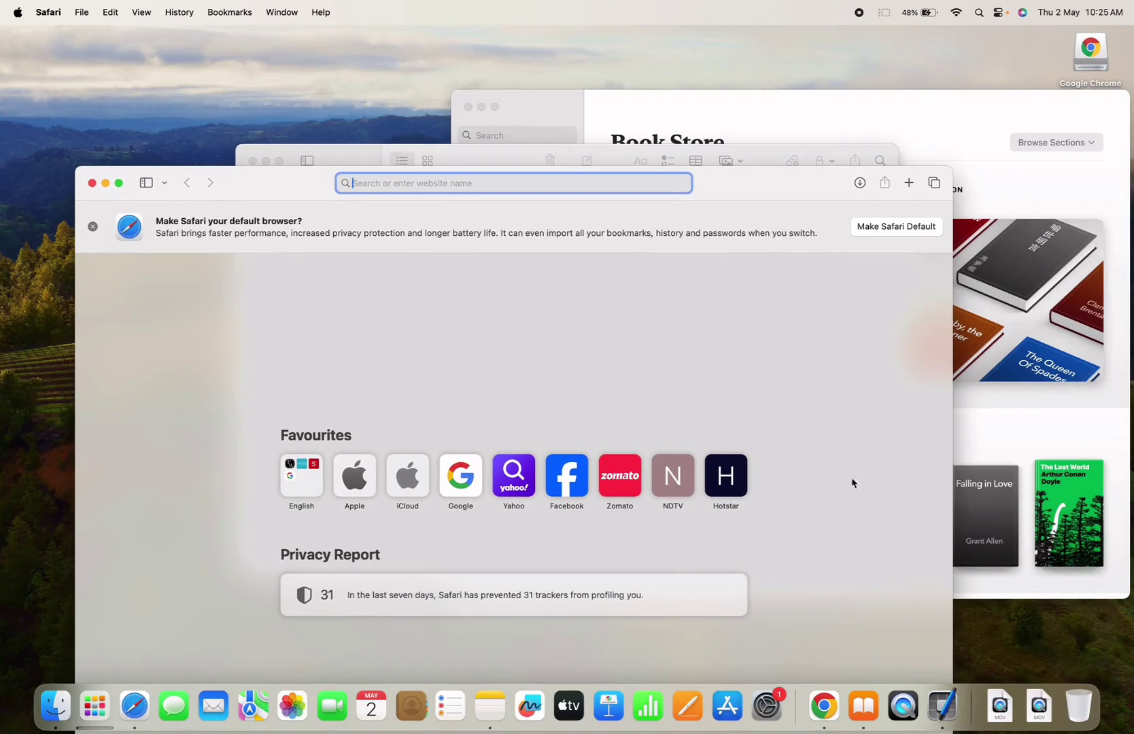
click(949, 714)
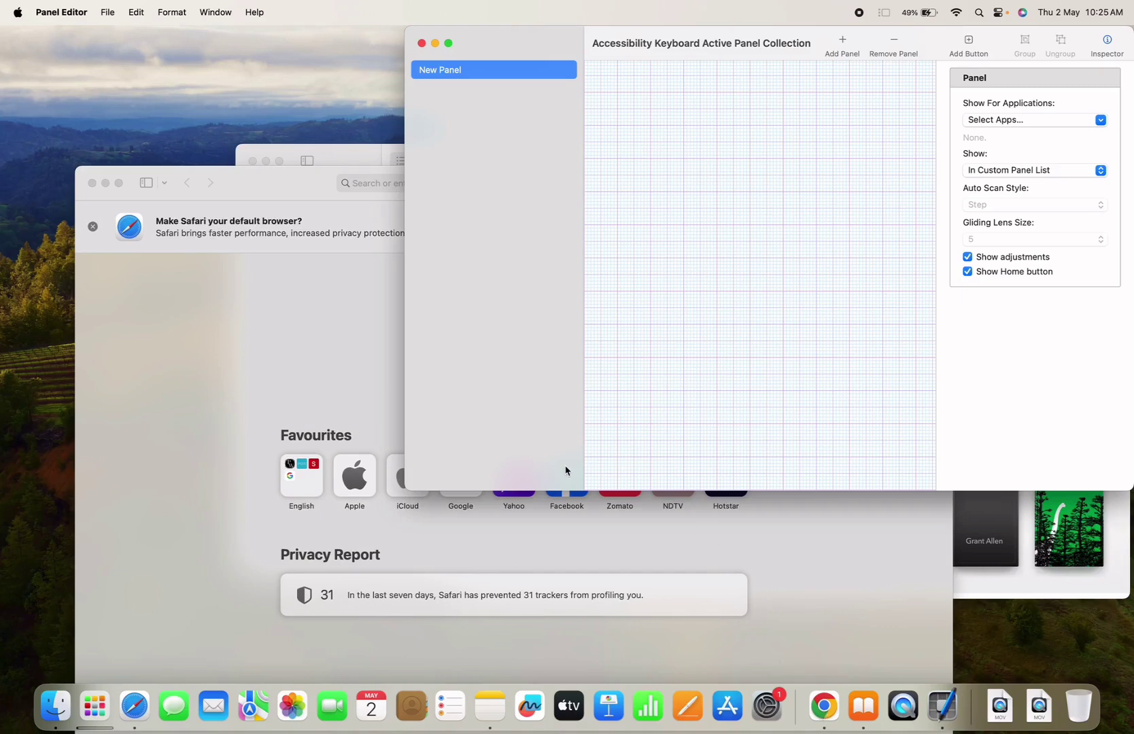
Step: Switch between the overlapping Safari, Panel Editor and Notes windows, bringing each to the front
click(269, 288)
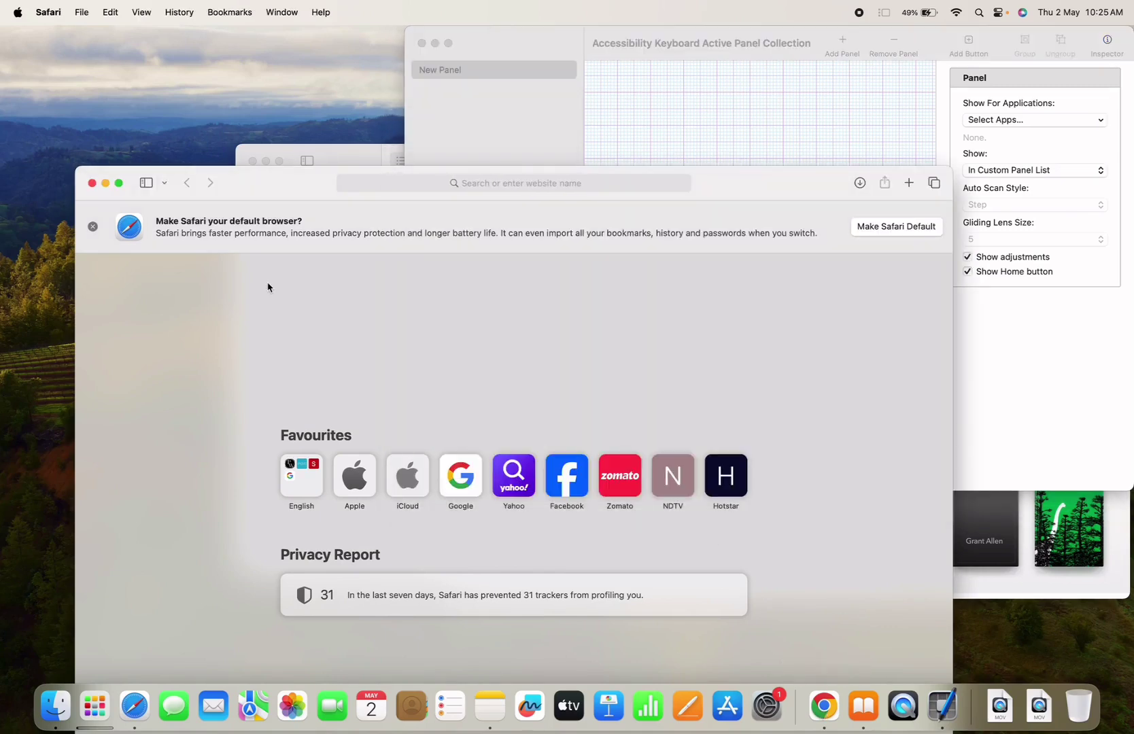
click(478, 134)
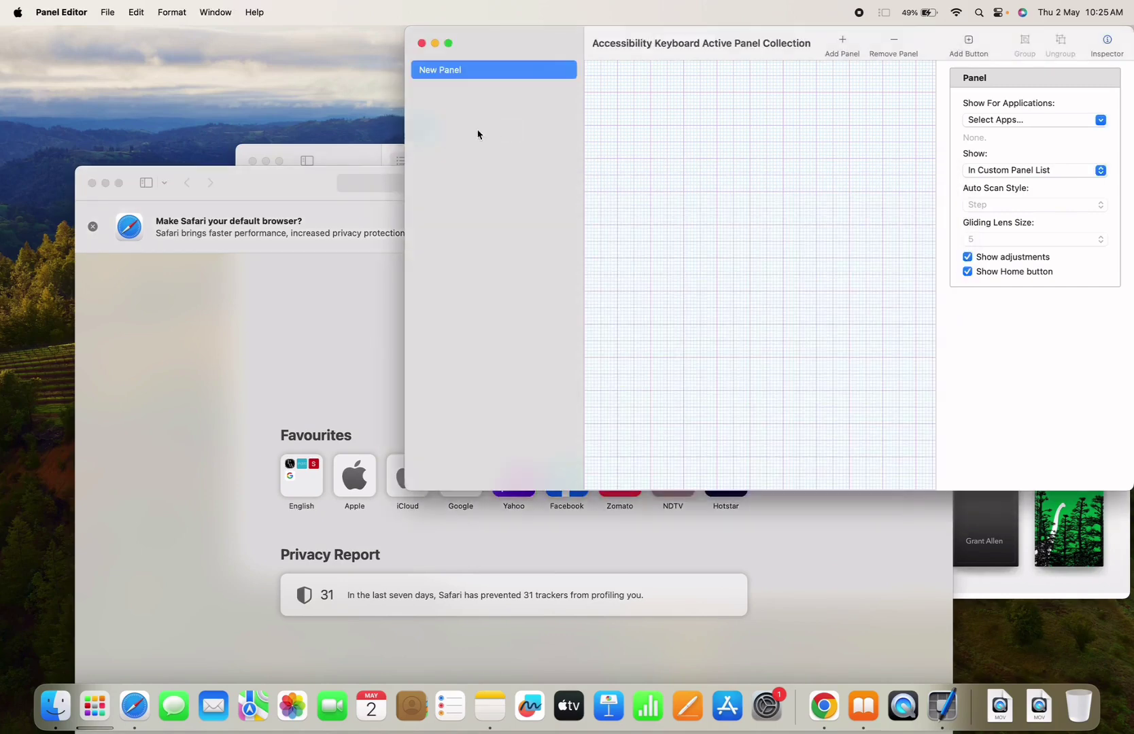
key(super+Tab)
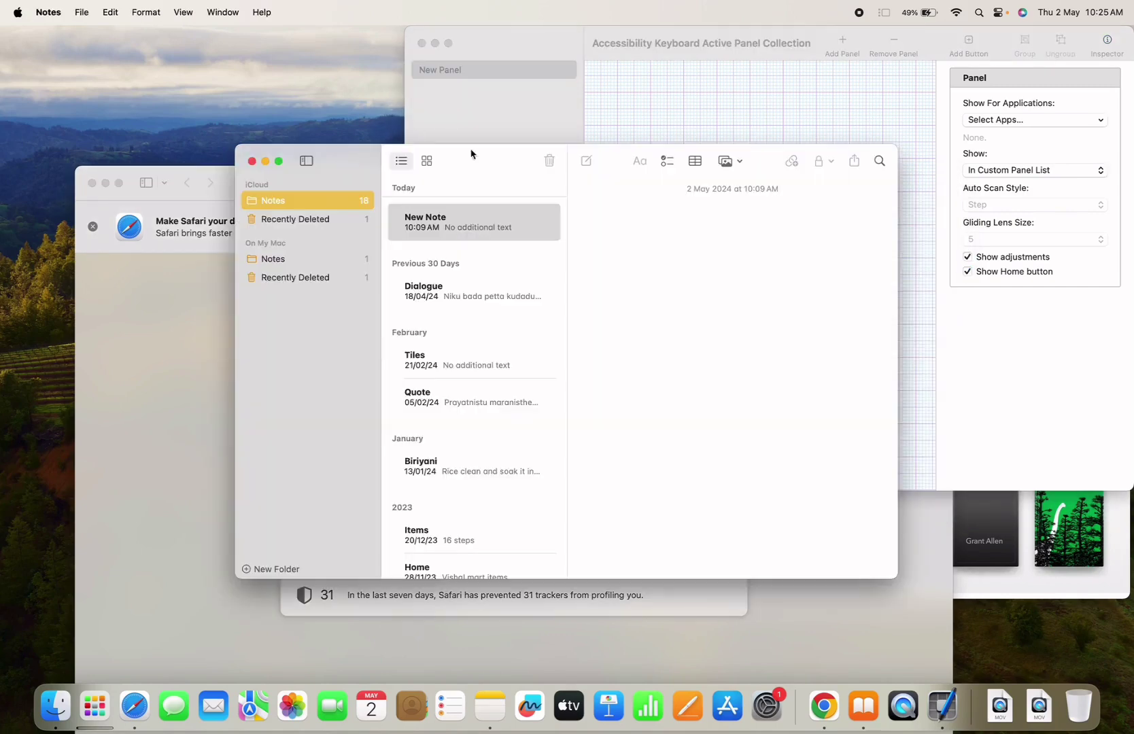
click(405, 612)
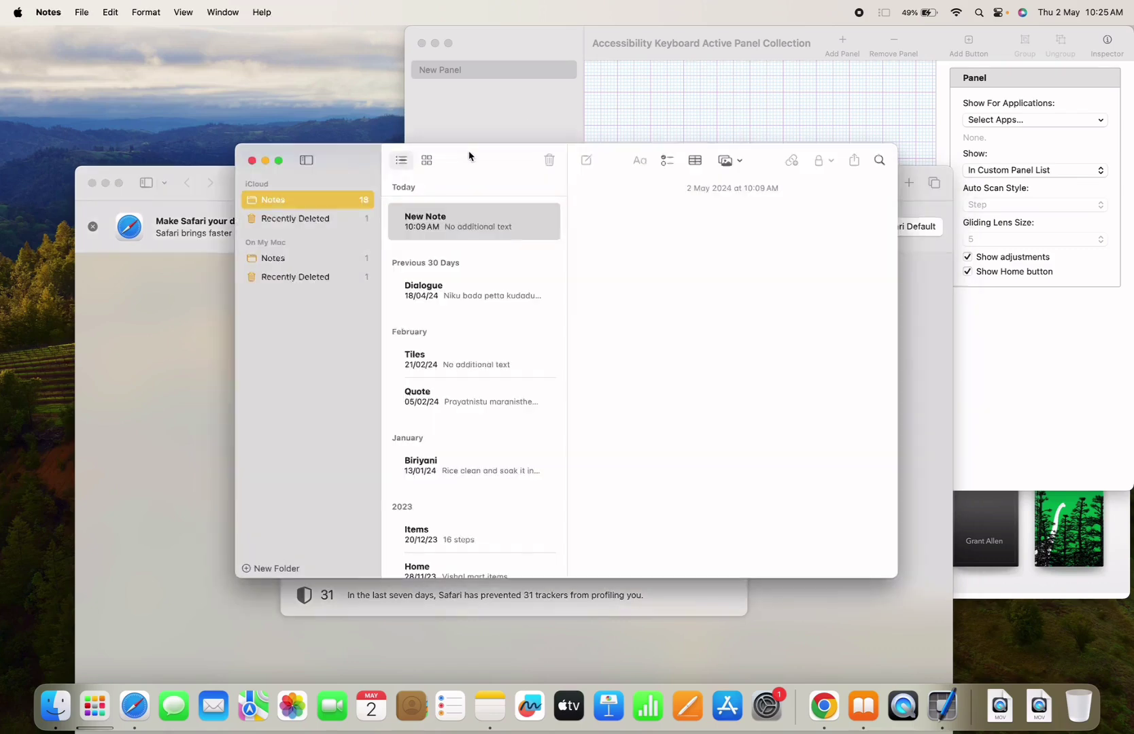
click(468, 154)
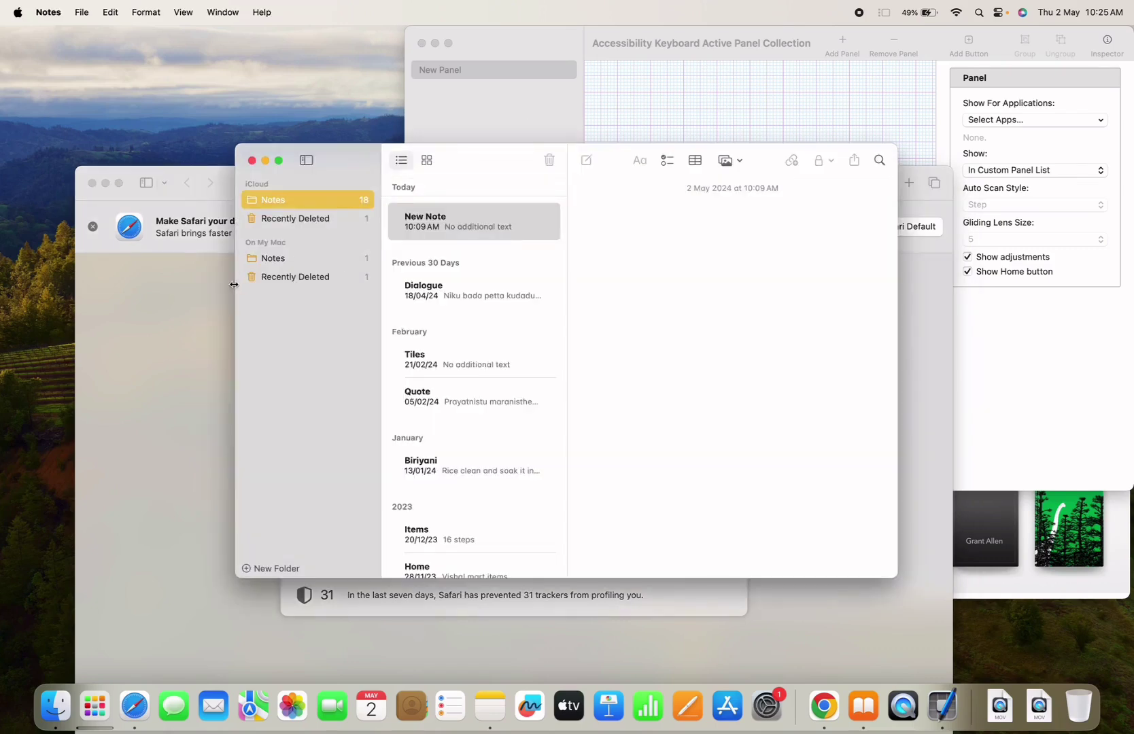
click(207, 298)
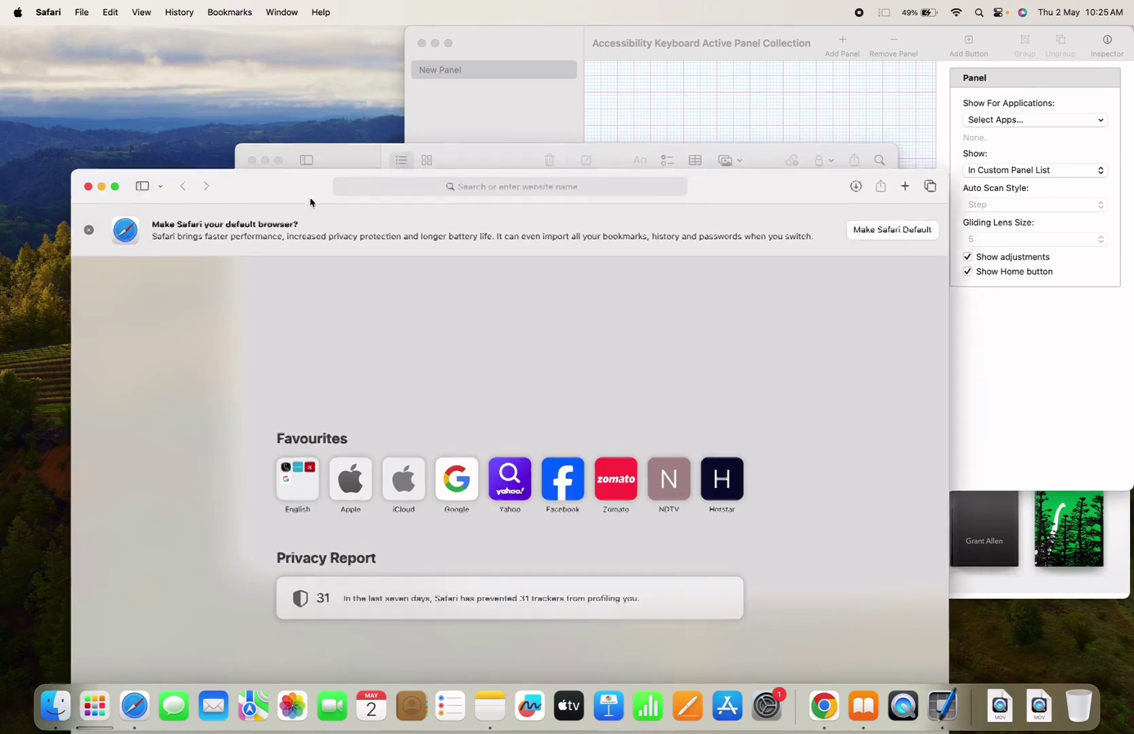
Step: Rearrange the Safari, Notes, Panel Editor and Books windows so they overlap across the desktop with Books in front
drag(311, 197, 237, 270)
drag(334, 165, 260, 124)
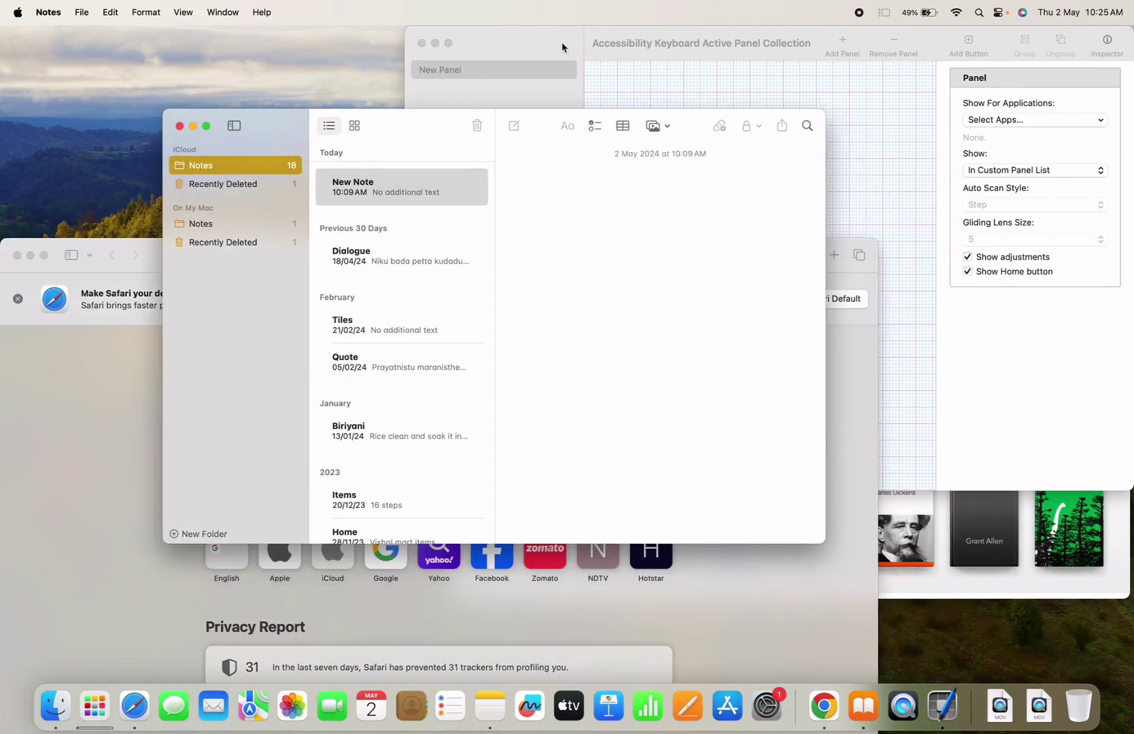
drag(562, 42, 665, 74)
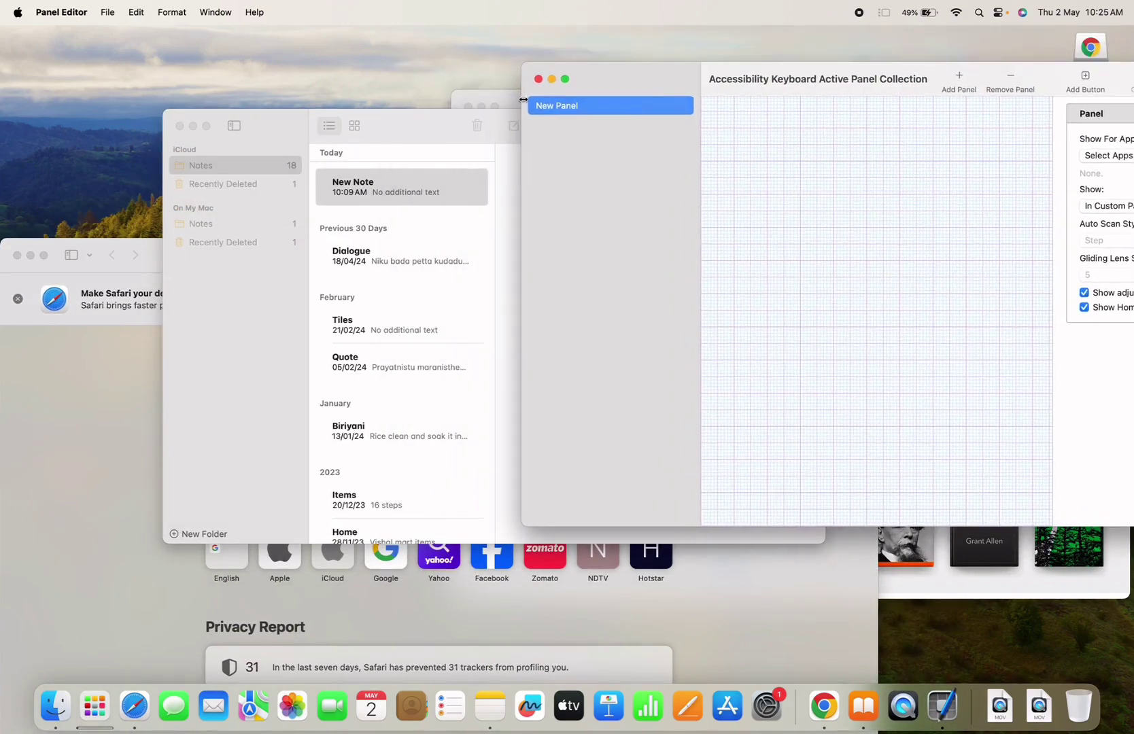
drag(510, 98, 359, 35)
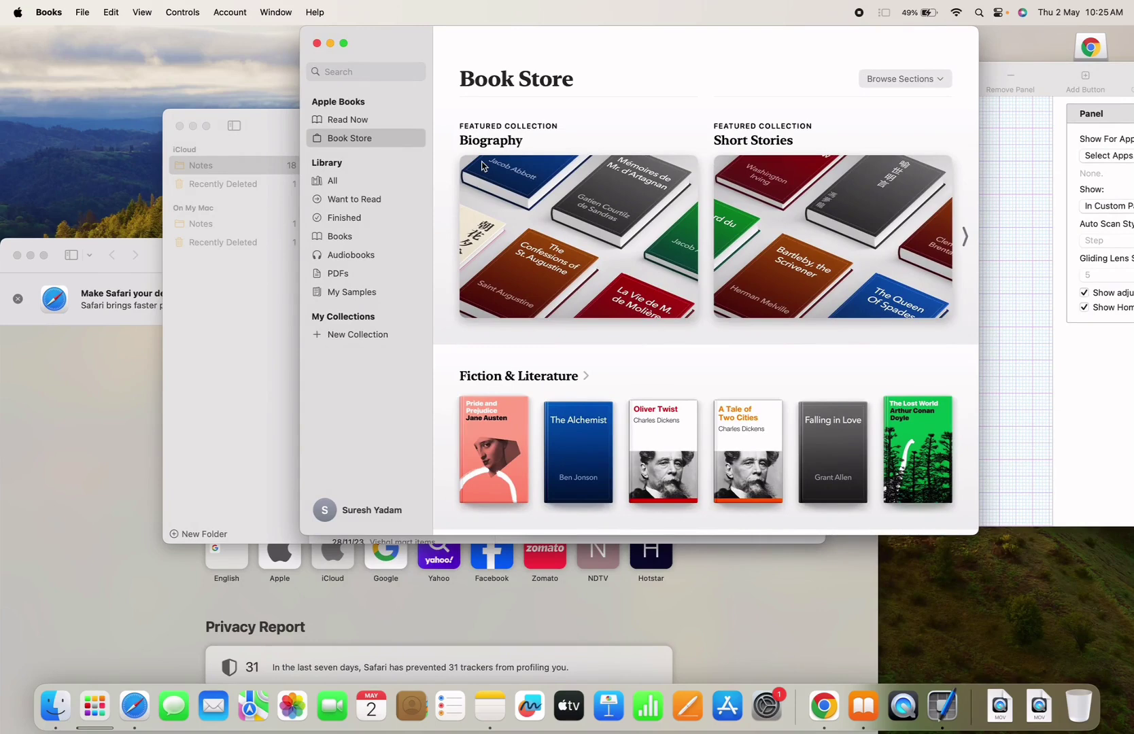
Step: Show all open windows at once in Mission Control and return to the normal desktop, repeating it once
key(ctrl+Up)
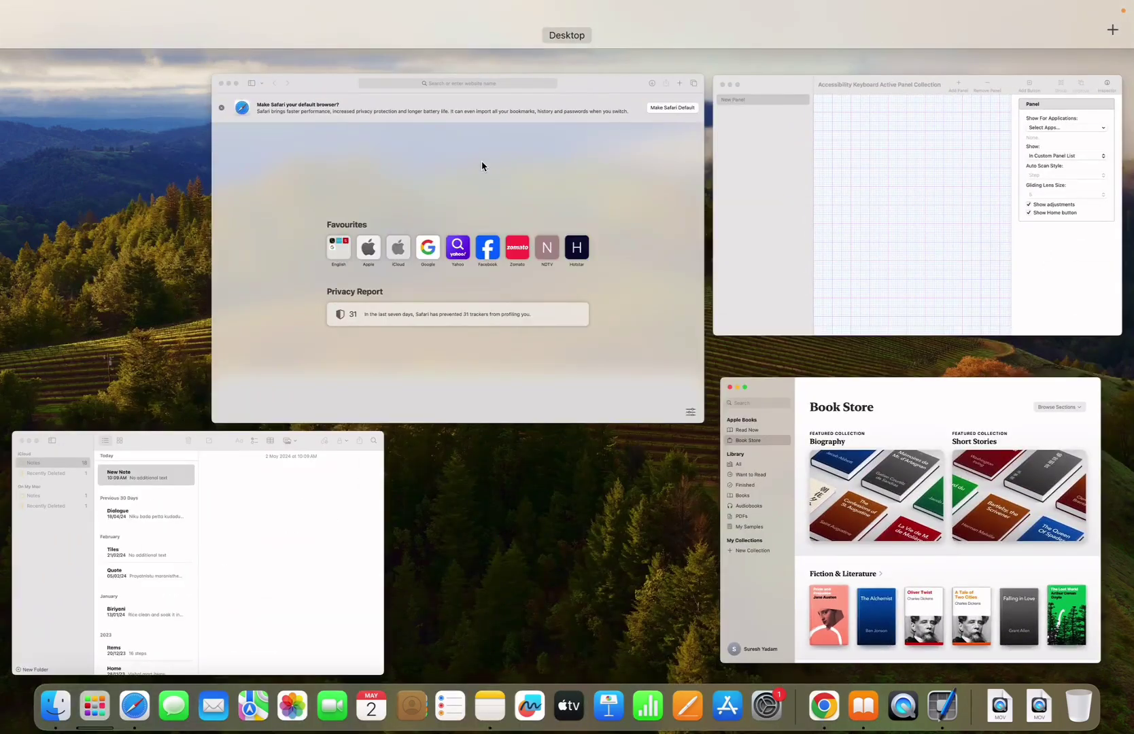
key(ctrl+Up)
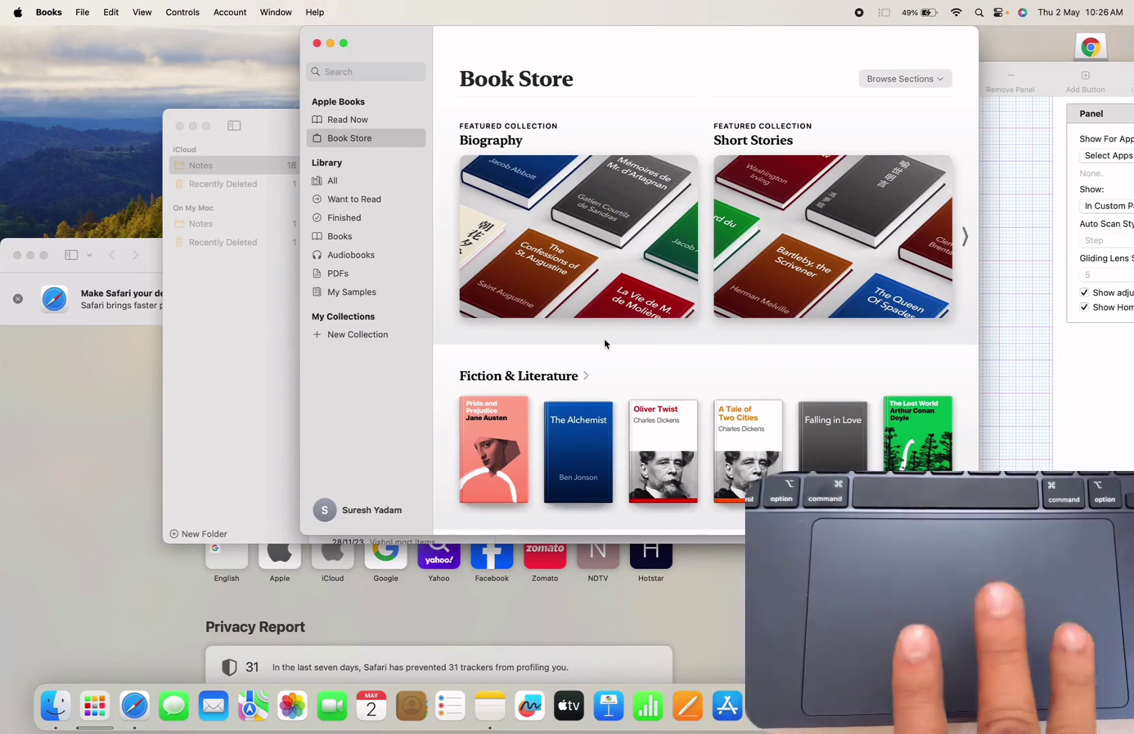
key(ctrl+Up)
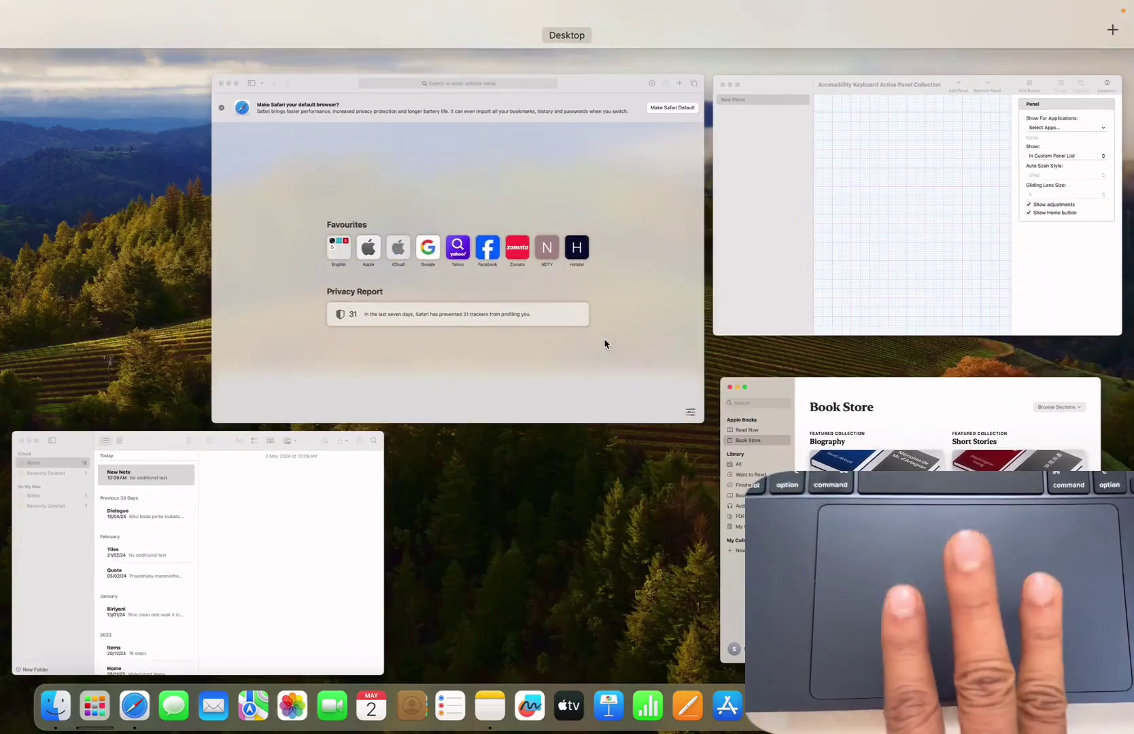
key(ctrl+Up)
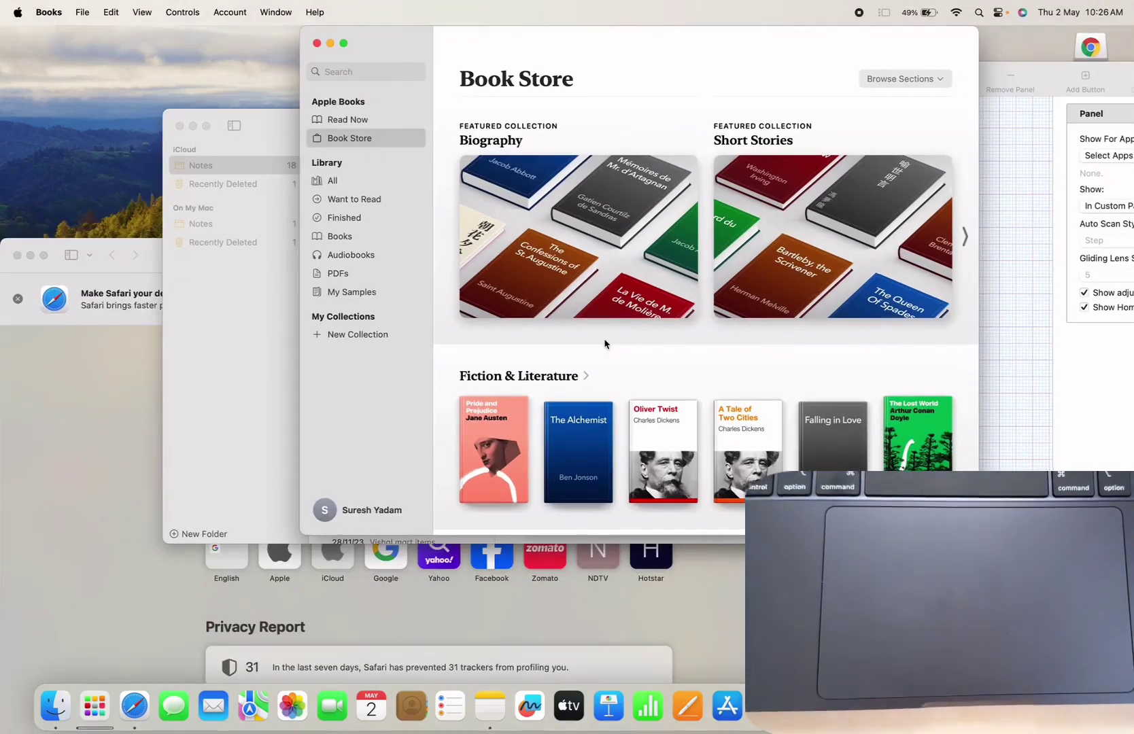
Step: Open Mission Control and add three desktop spaces, up to Desktop 4
key(ctrl+Up)
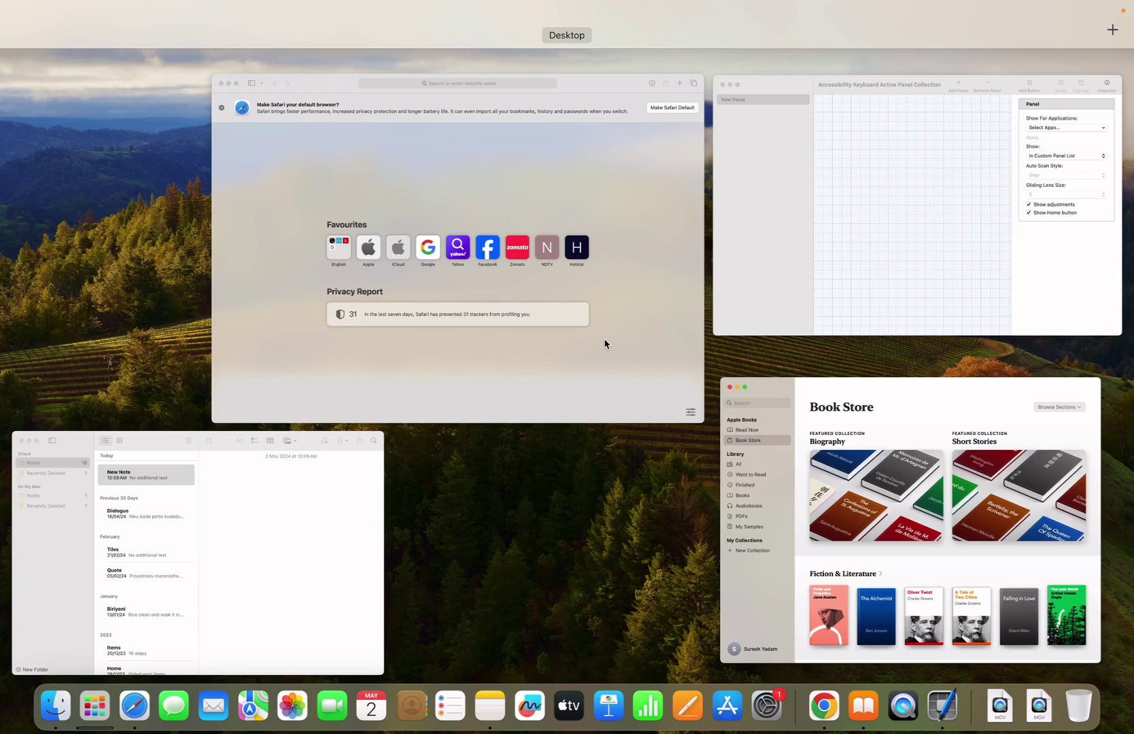
mouse_move(569, 63)
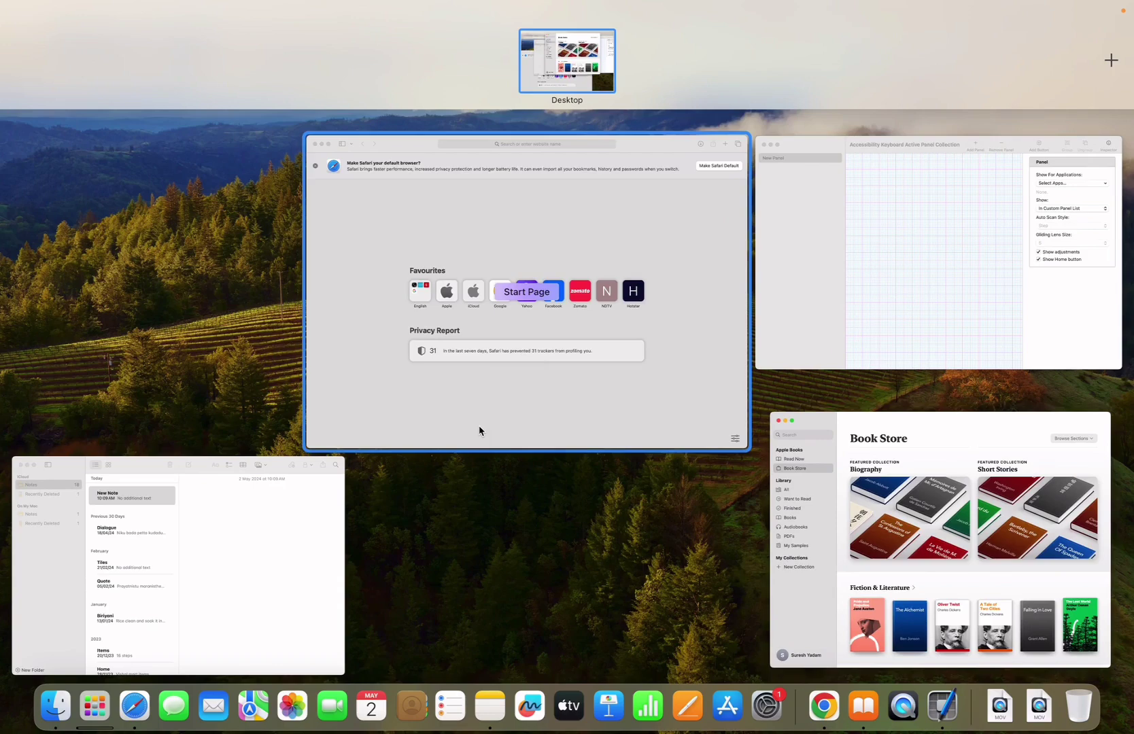
mouse_move(1111, 63)
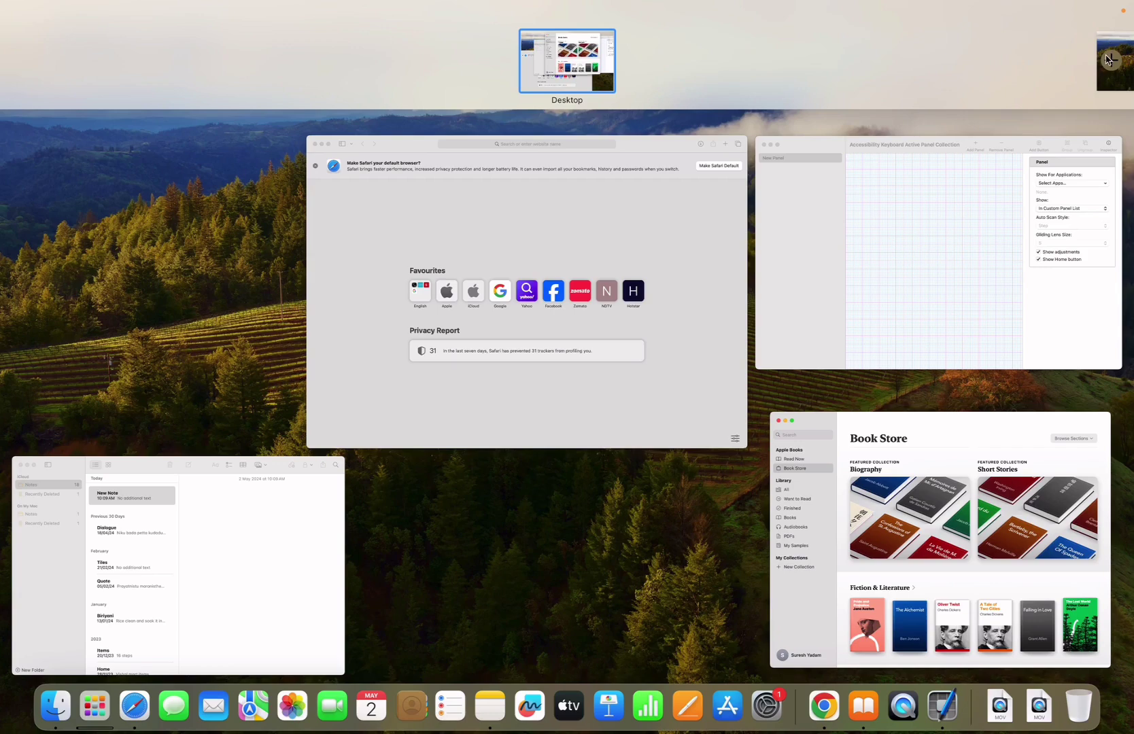
click(1109, 61)
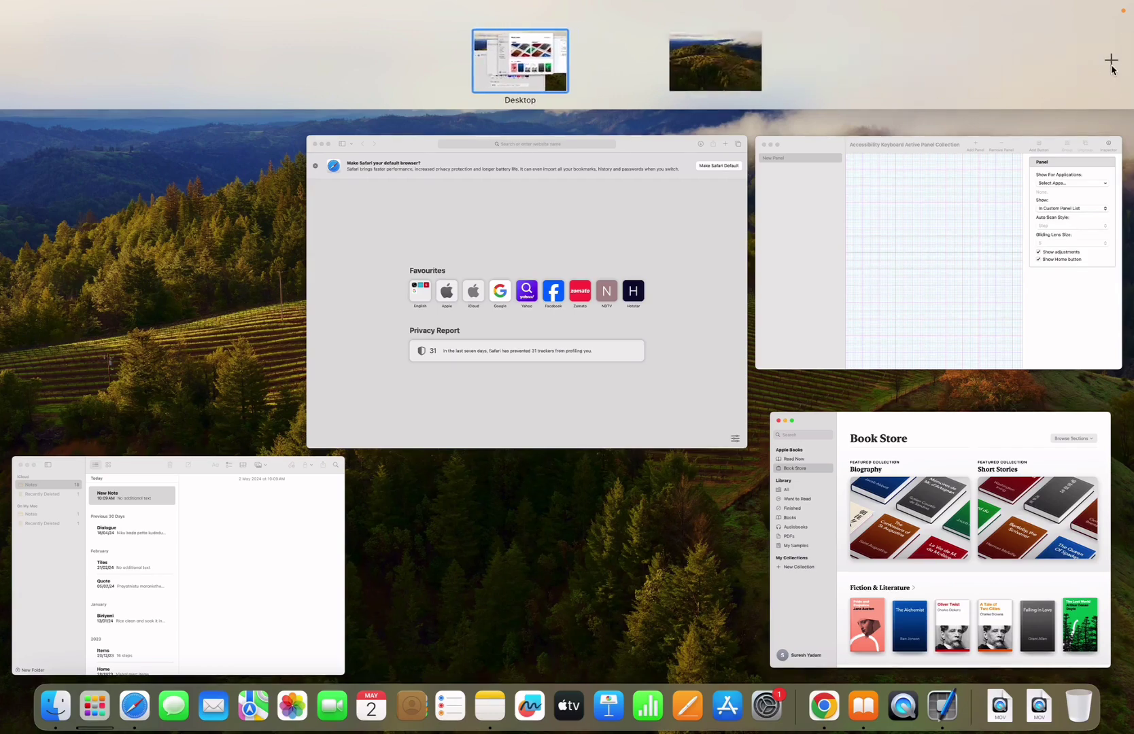
click(1112, 67)
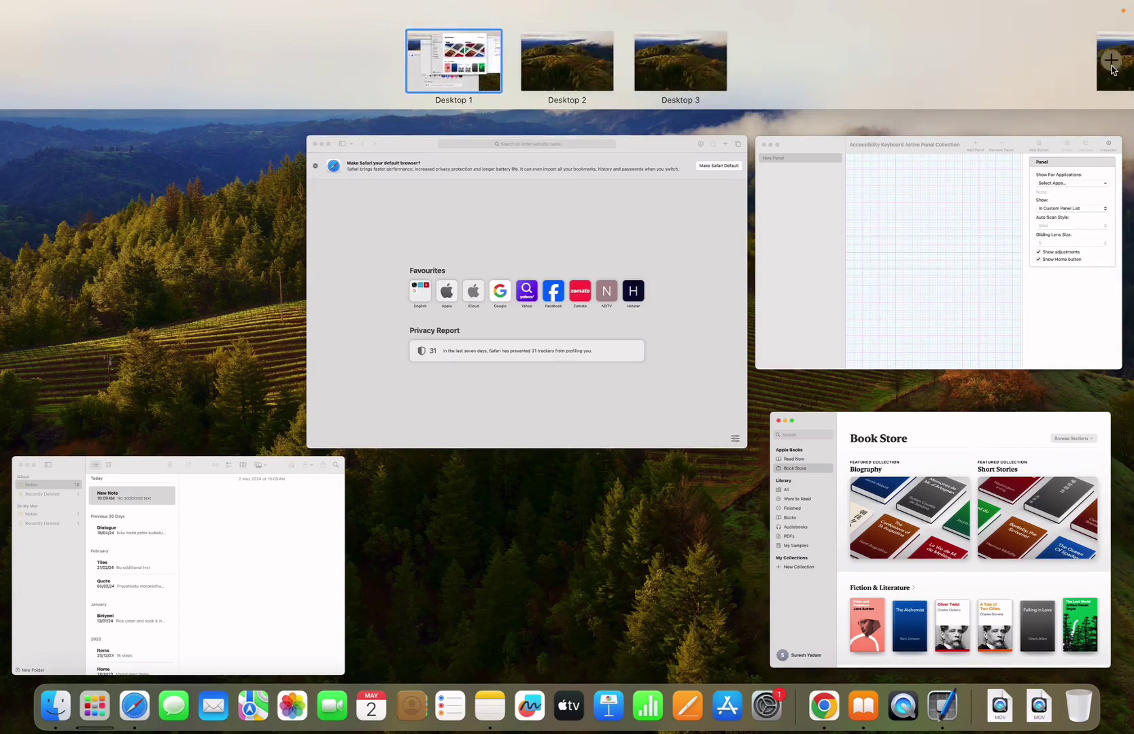
click(1113, 67)
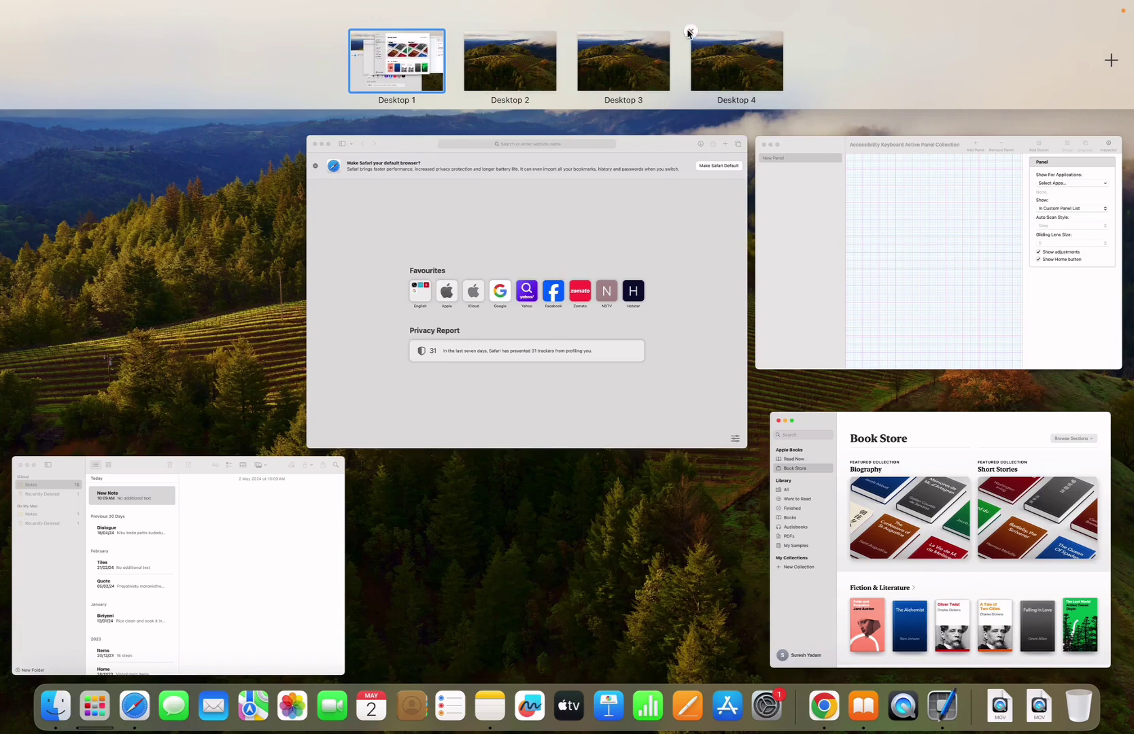
Step: Remove Desktop 4 and Desktop 3 in Mission Control, and add one new desktop space
click(691, 31)
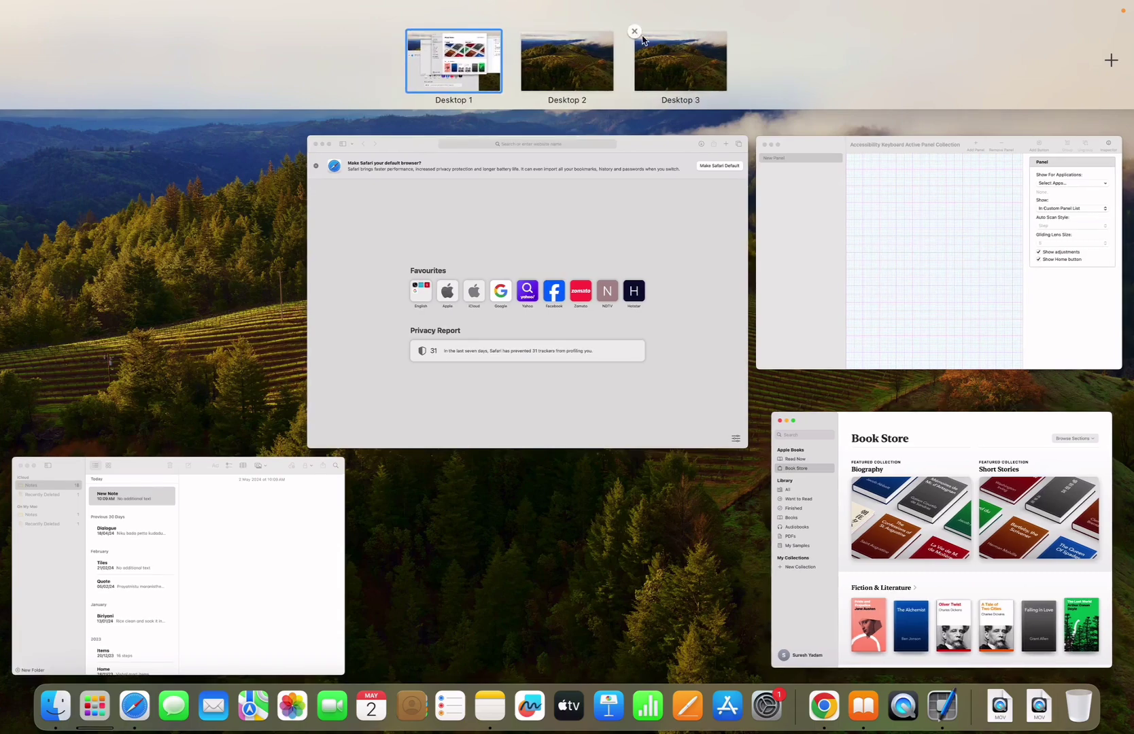
click(634, 32)
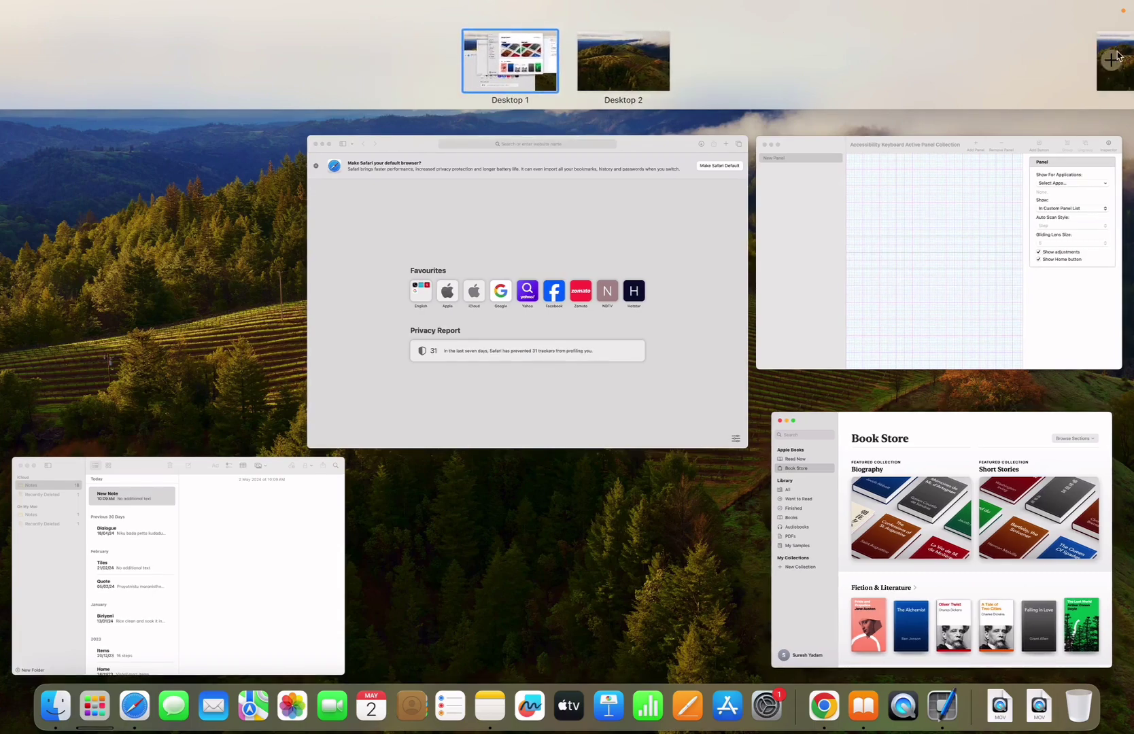
click(1119, 57)
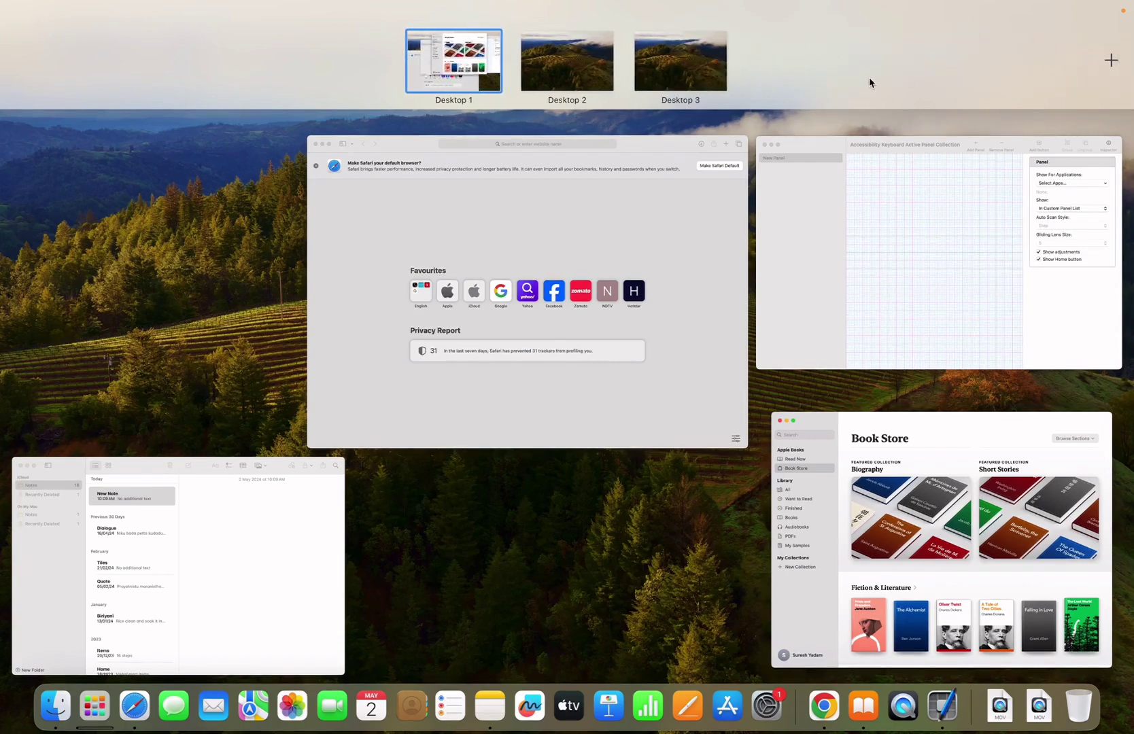
Step: Move the Books window to Desktop 2 and the Notes and Panel Editor windows to Desktop 3, then switch to Desktop 2
mouse_move(534, 68)
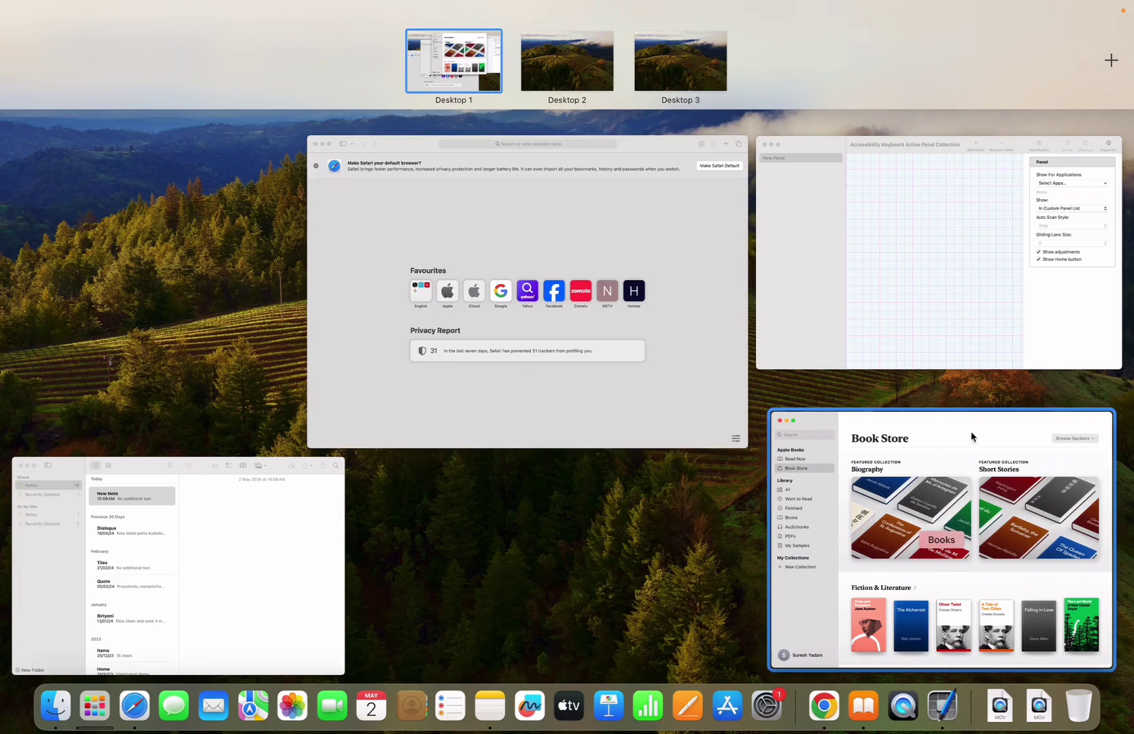
drag(972, 436, 592, 37)
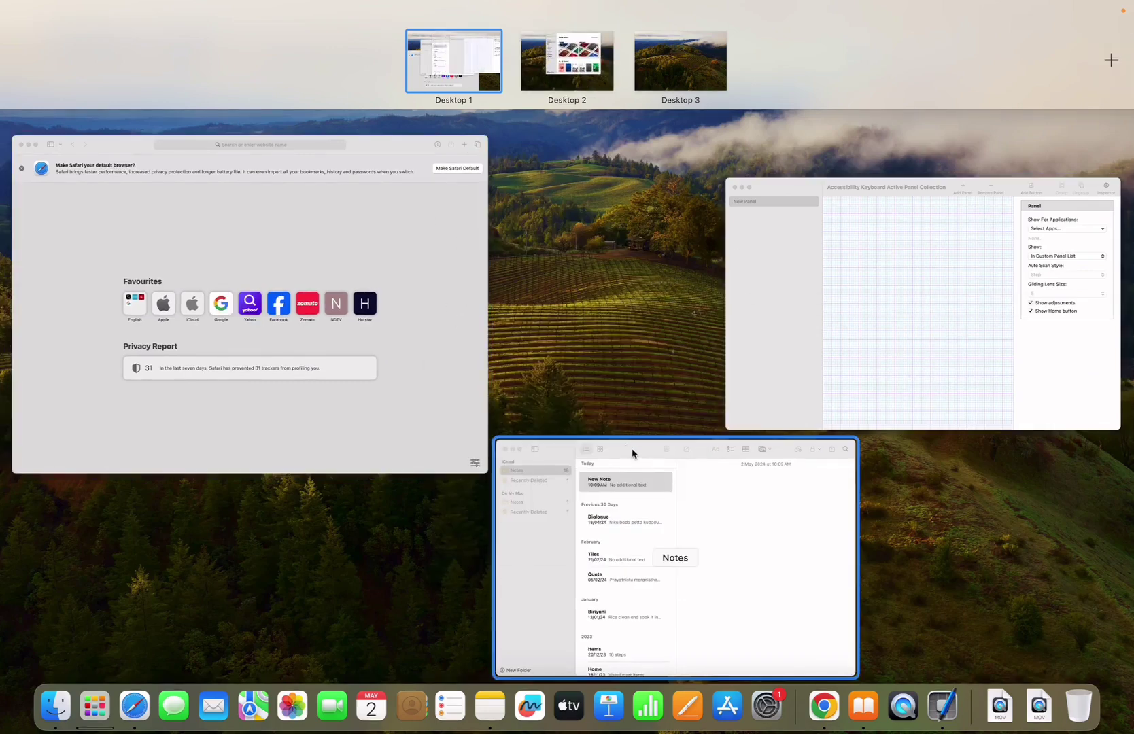
drag(632, 454, 683, 64)
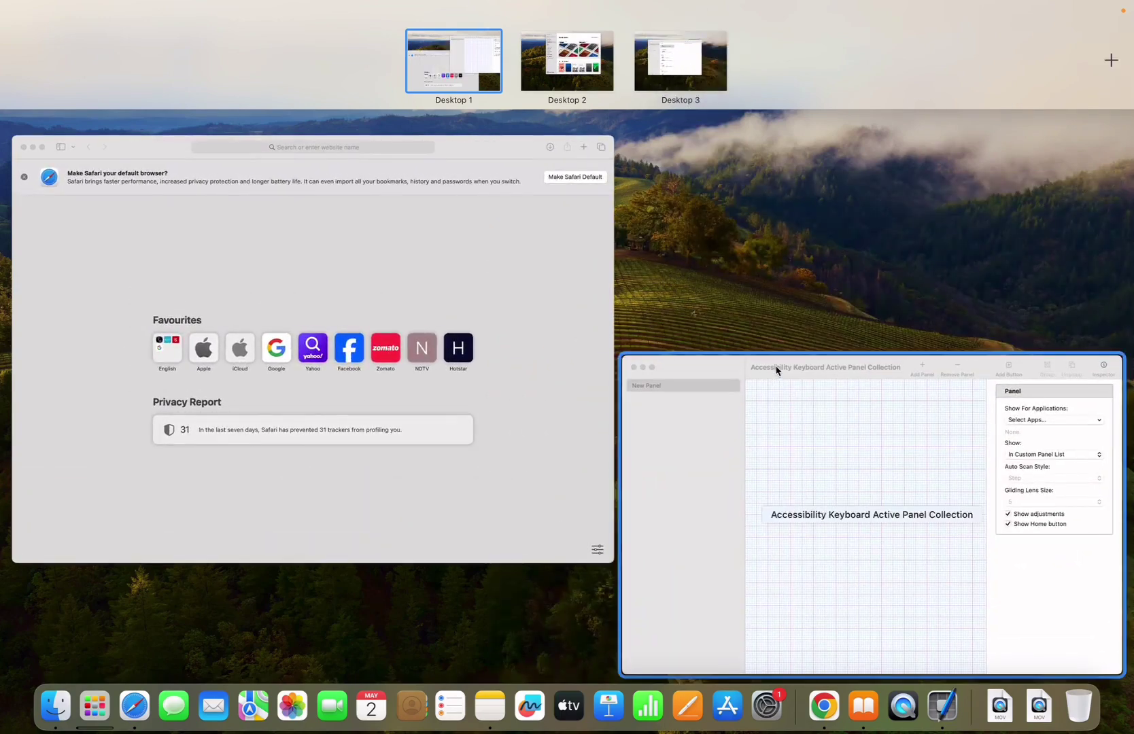
drag(778, 370, 726, 53)
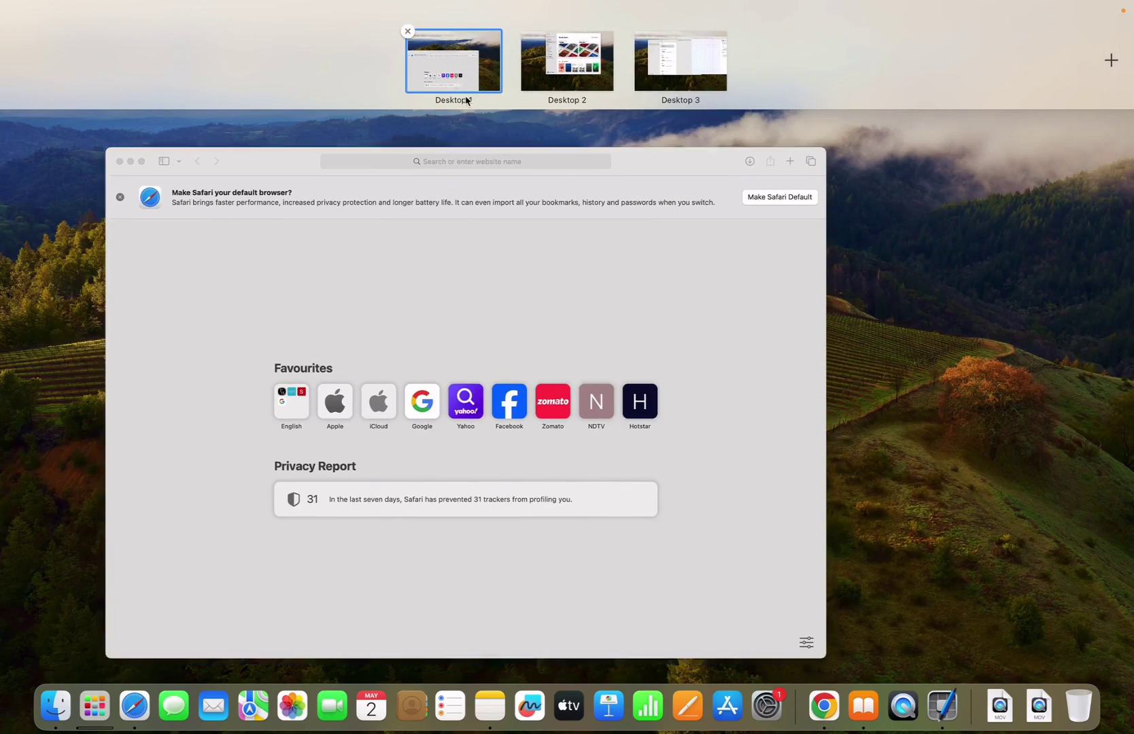
click(548, 87)
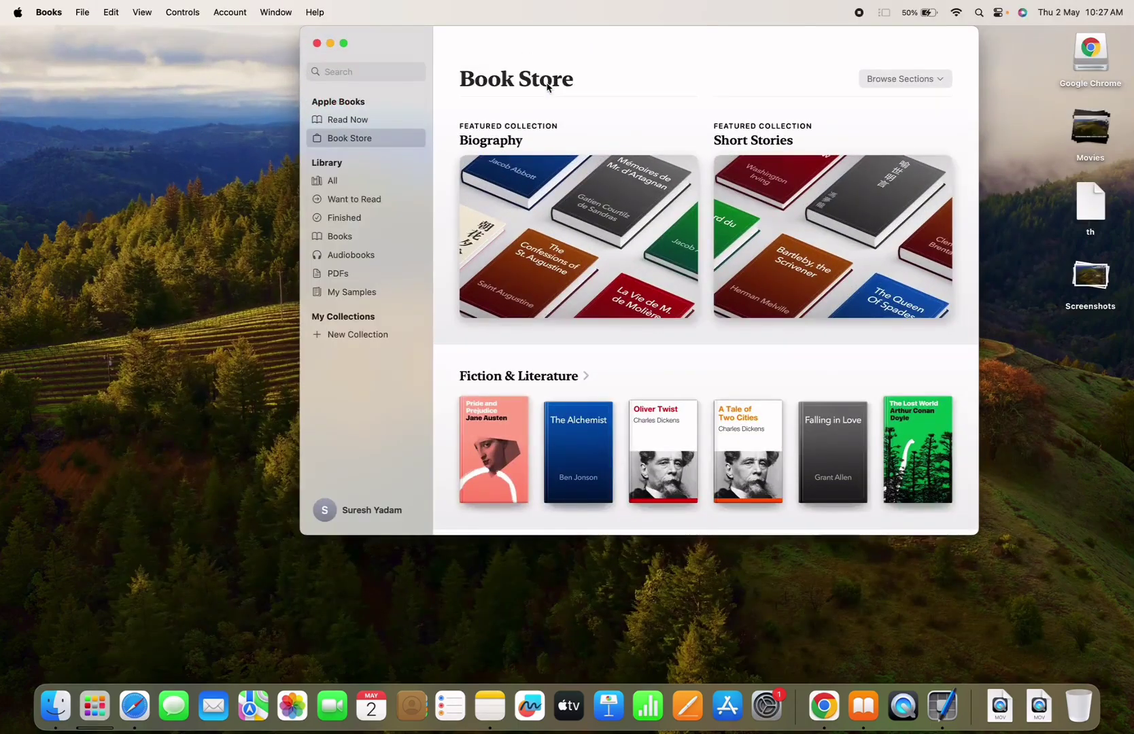
Step: Move the Books window lower on Desktop 2, and switch to Desktop 3 with the Notes window brought to the front
drag(526, 44, 463, 124)
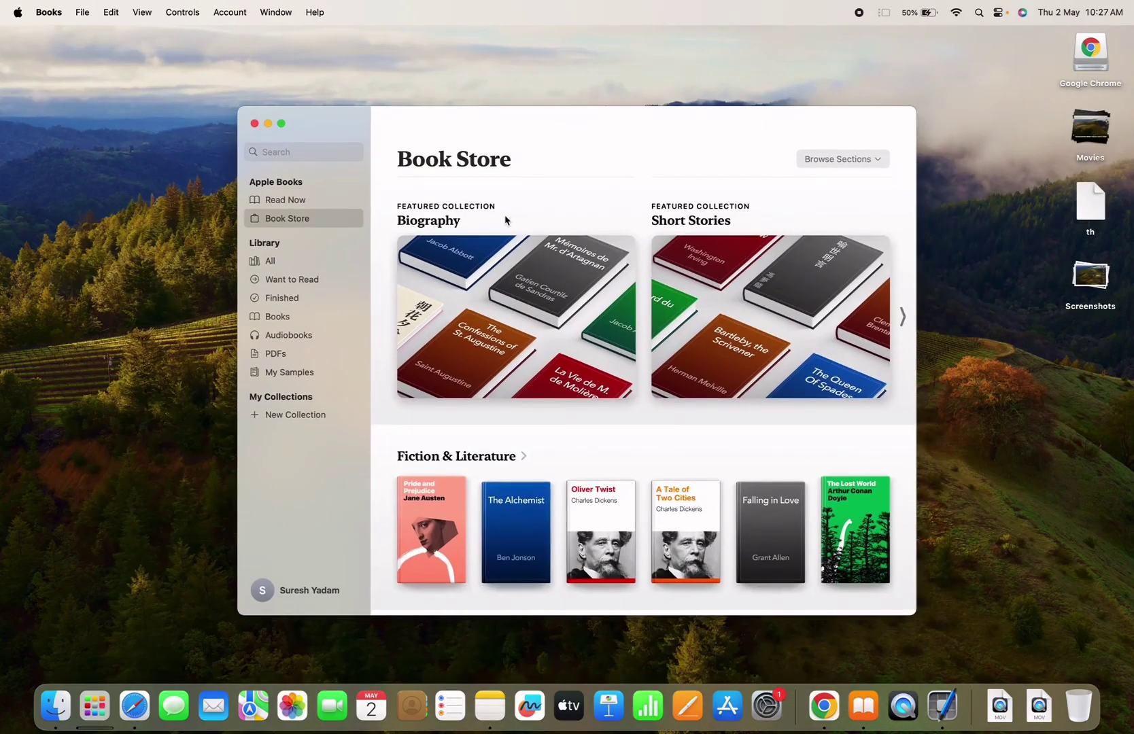
key(ctrl+Up)
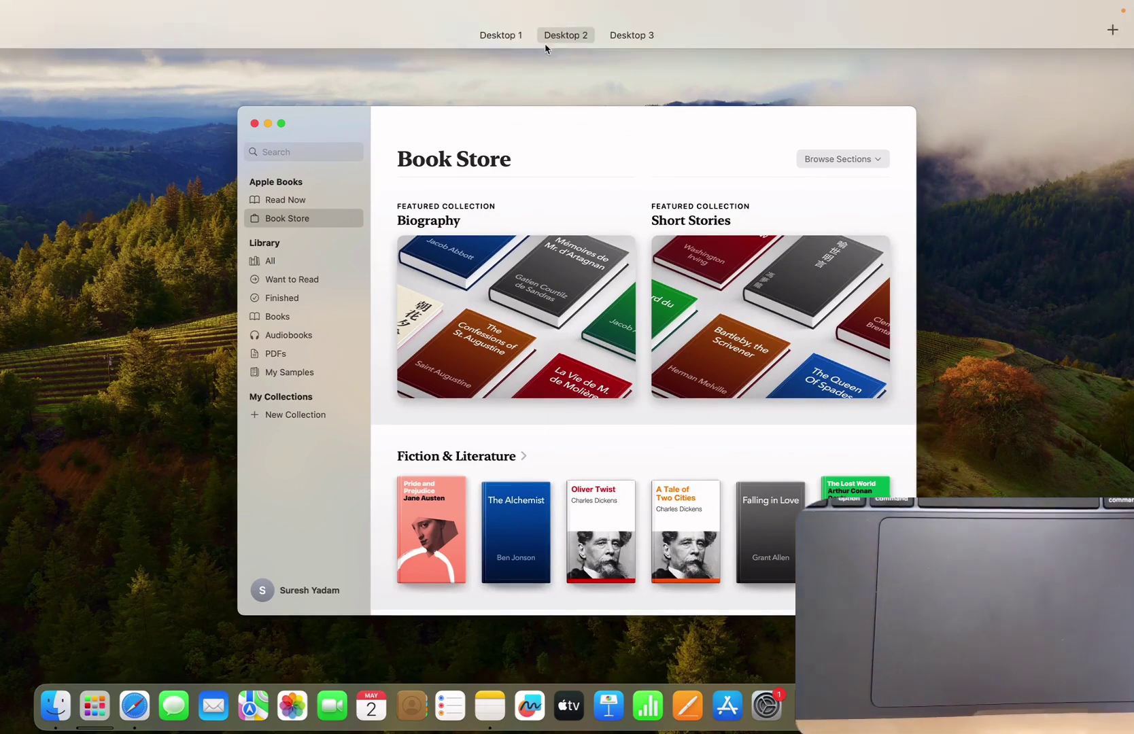
mouse_move(564, 34)
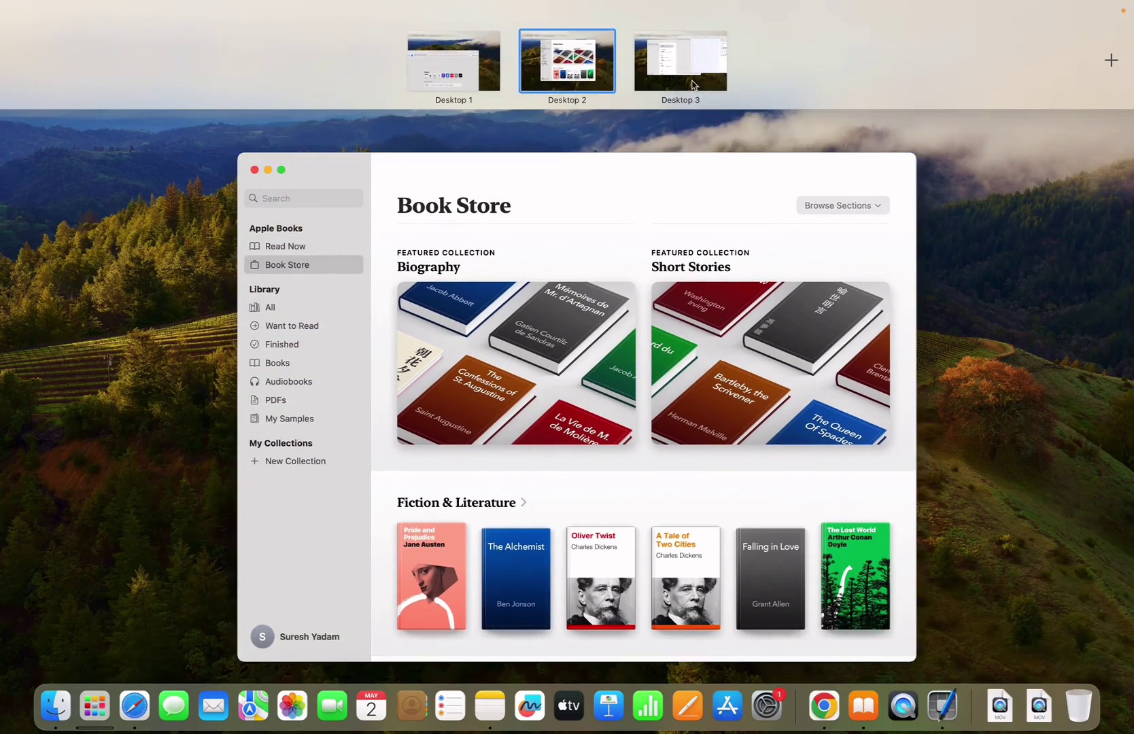
click(692, 83)
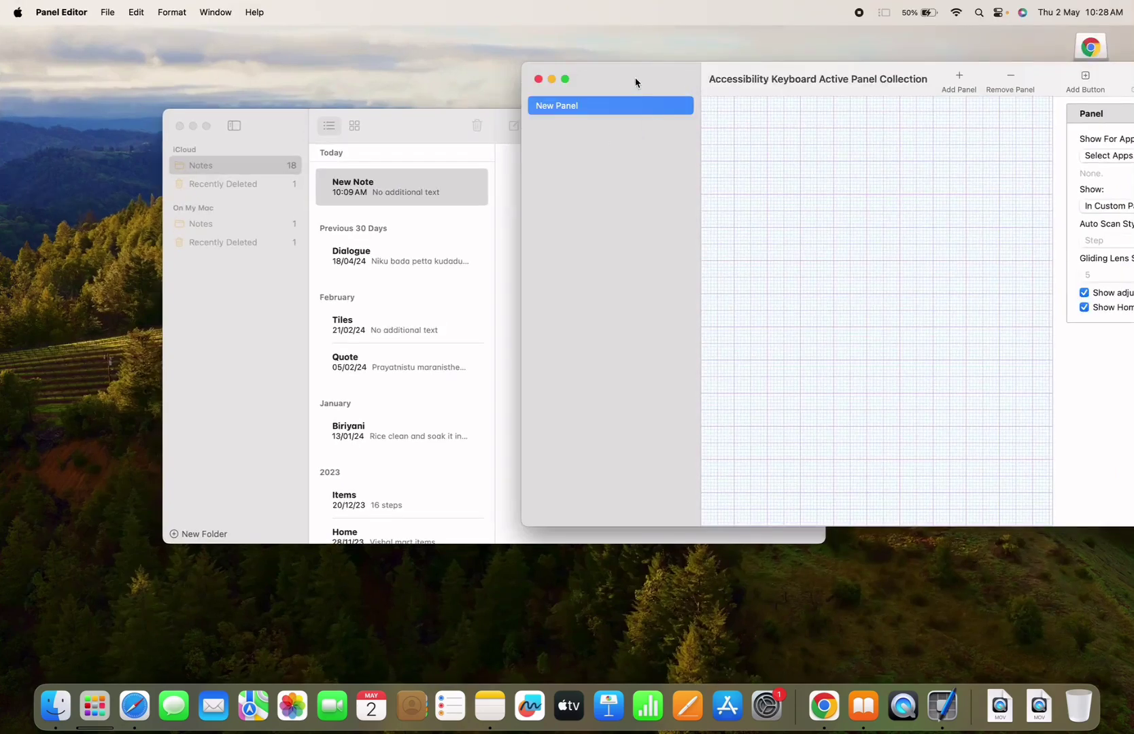
click(396, 128)
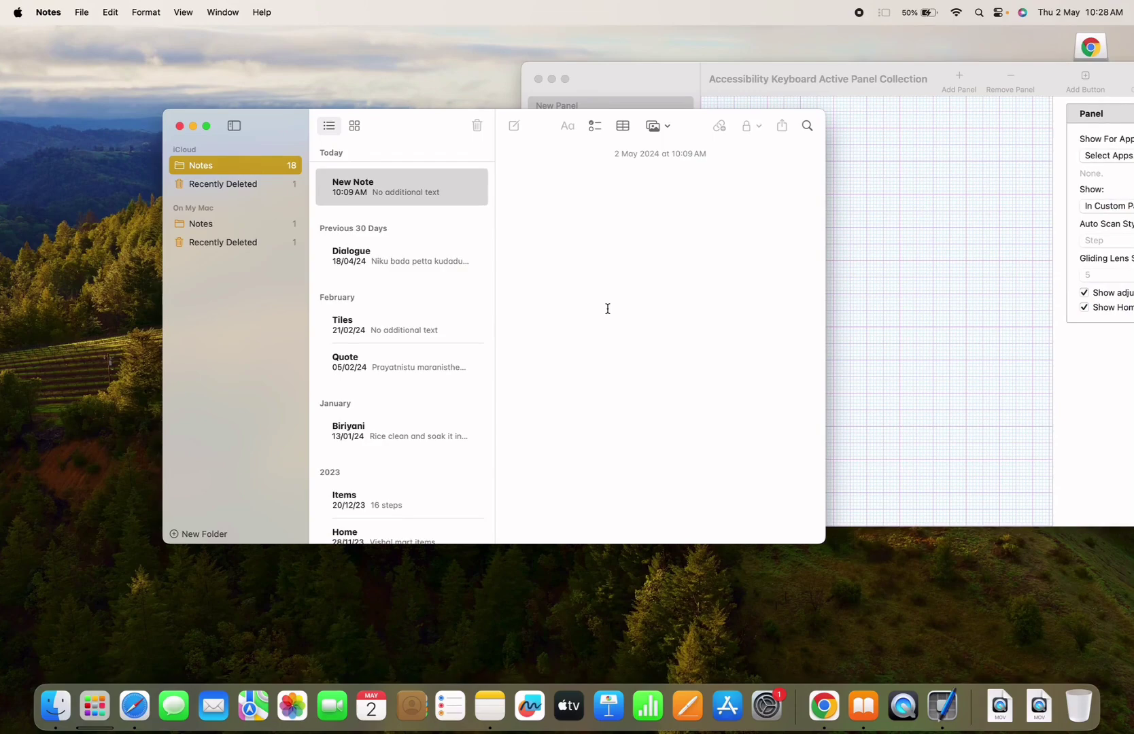
Step: Use Mission Control to switch from Desktop 3 to Desktop 1 and from there to Desktop 2
key(ctrl+Up)
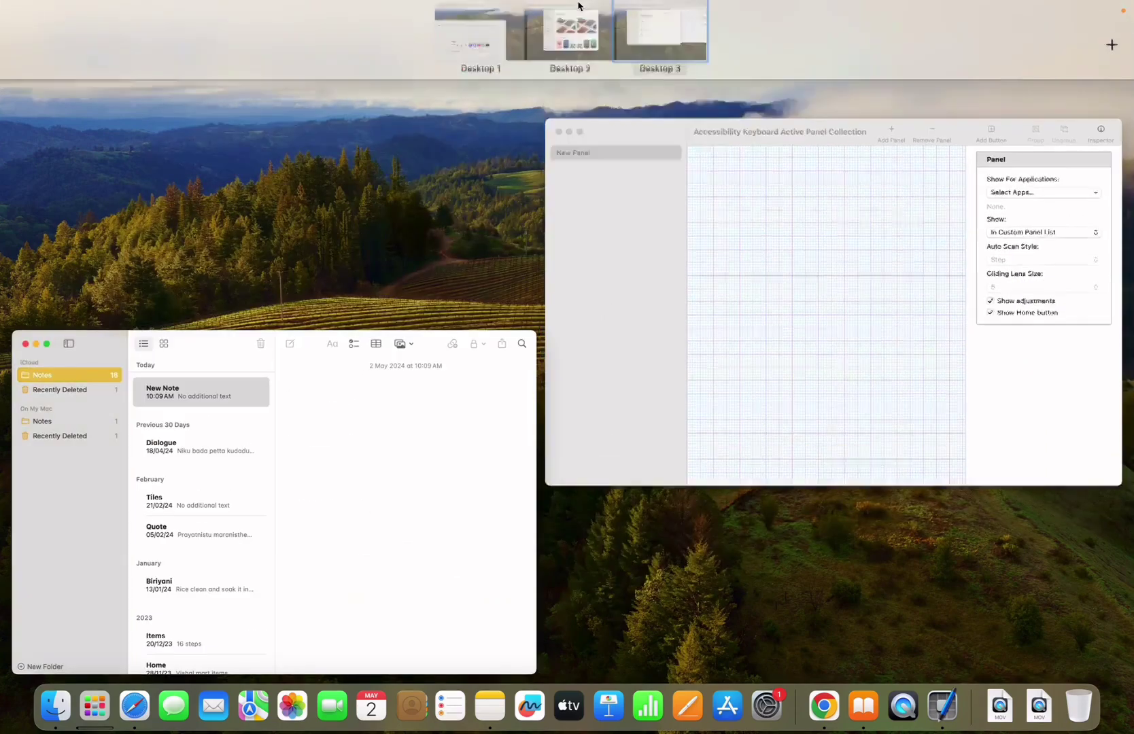
mouse_move(481, 75)
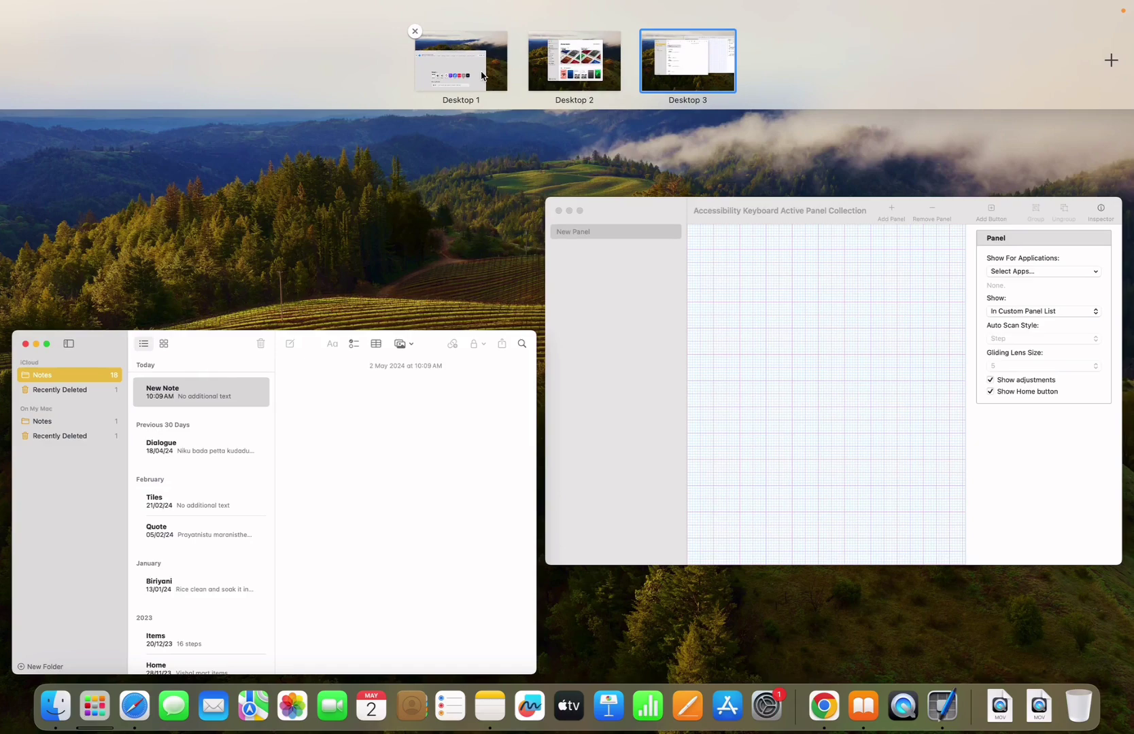
click(514, 208)
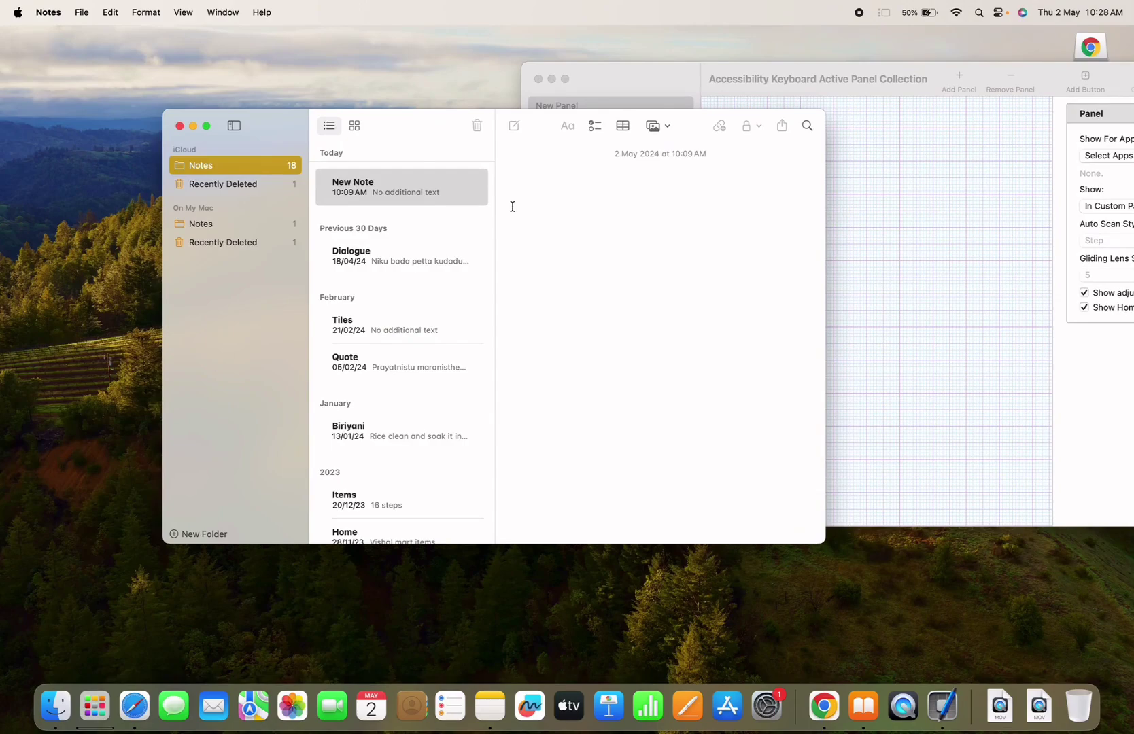
key(ctrl+Up)
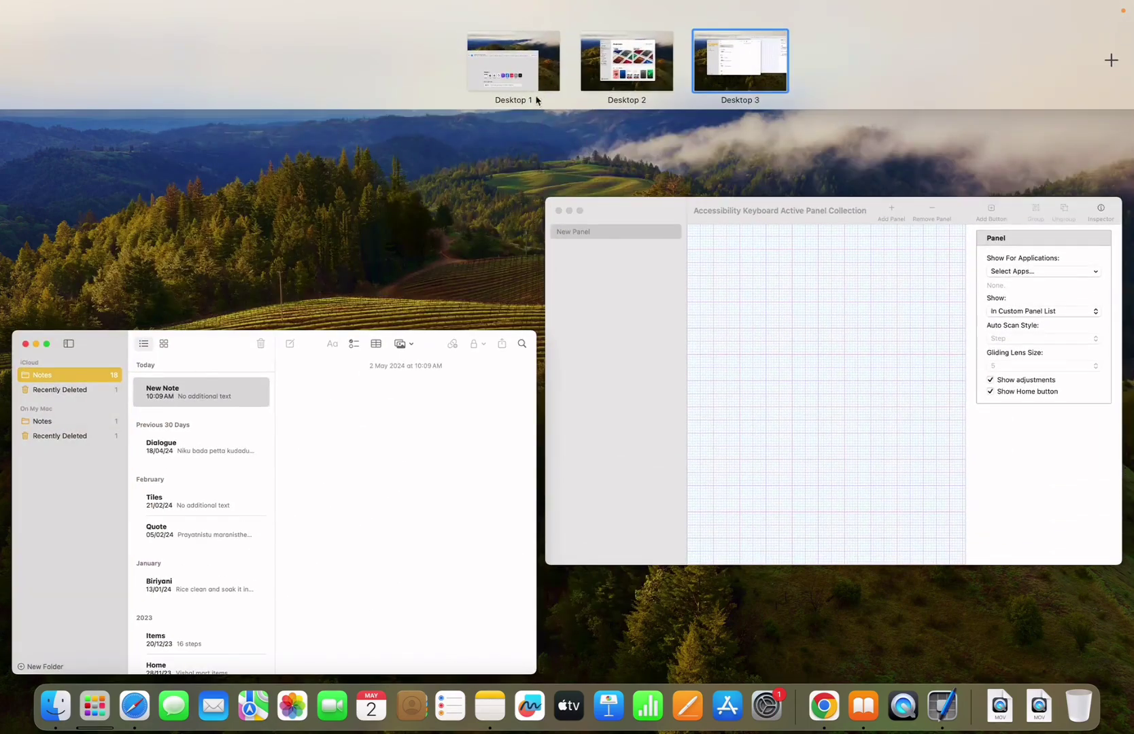
click(515, 87)
key(ctrl+Up)
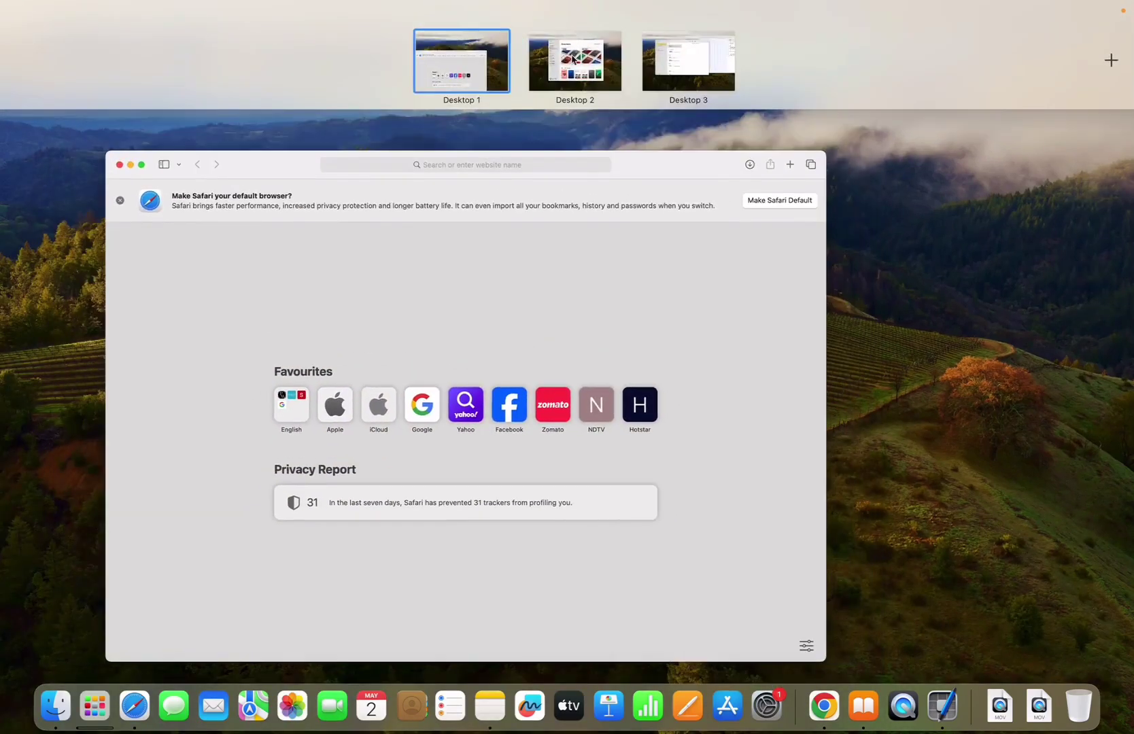
click(574, 60)
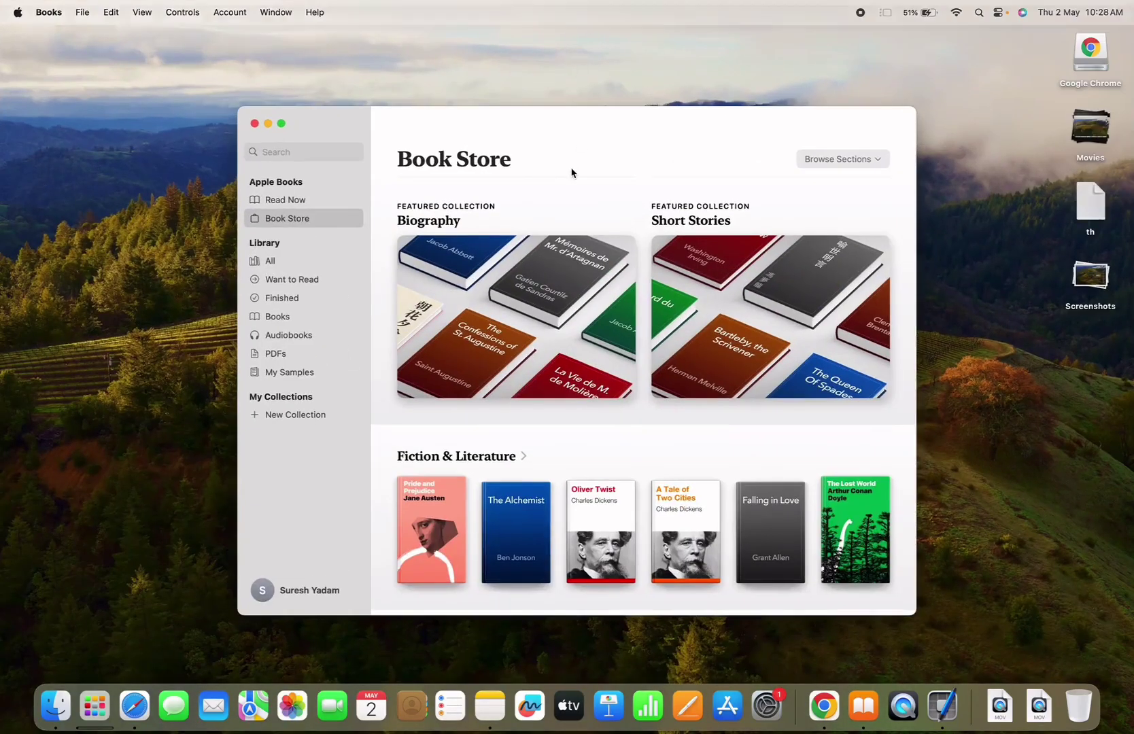
Step: Cycle back and forth between the adjacent desktops without Mission Control, ending on Desktop 1 with the Safari window
key(ctrl+Up)
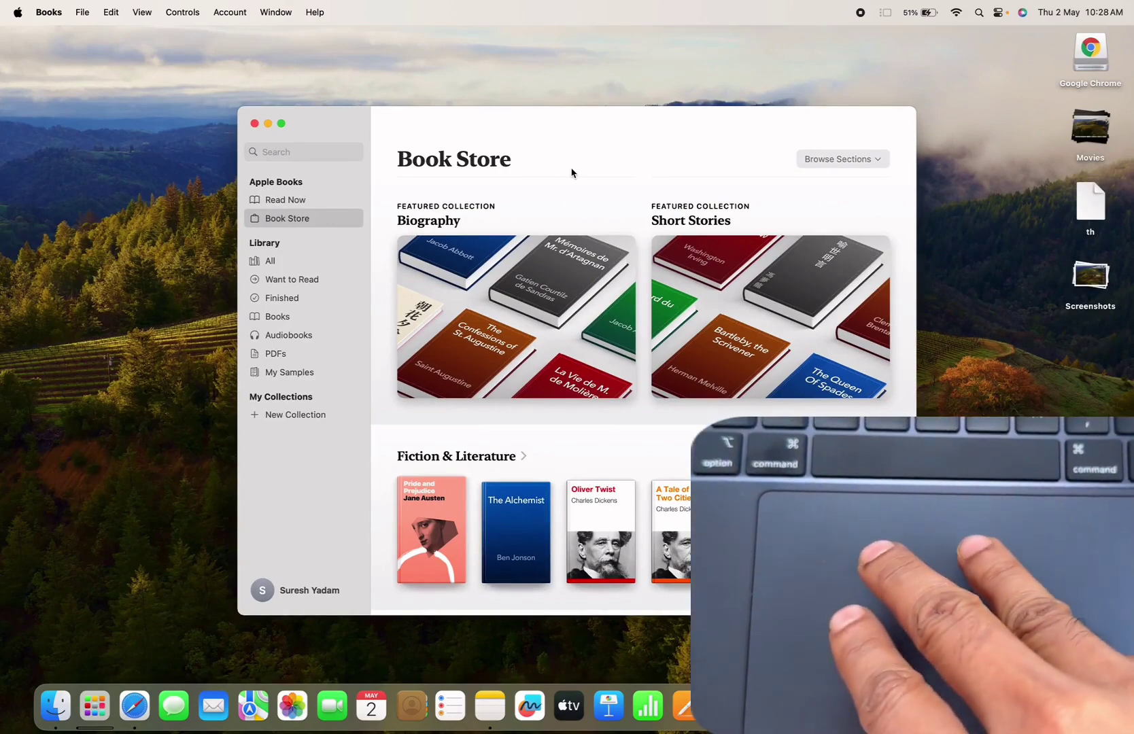
key(ctrl+Left)
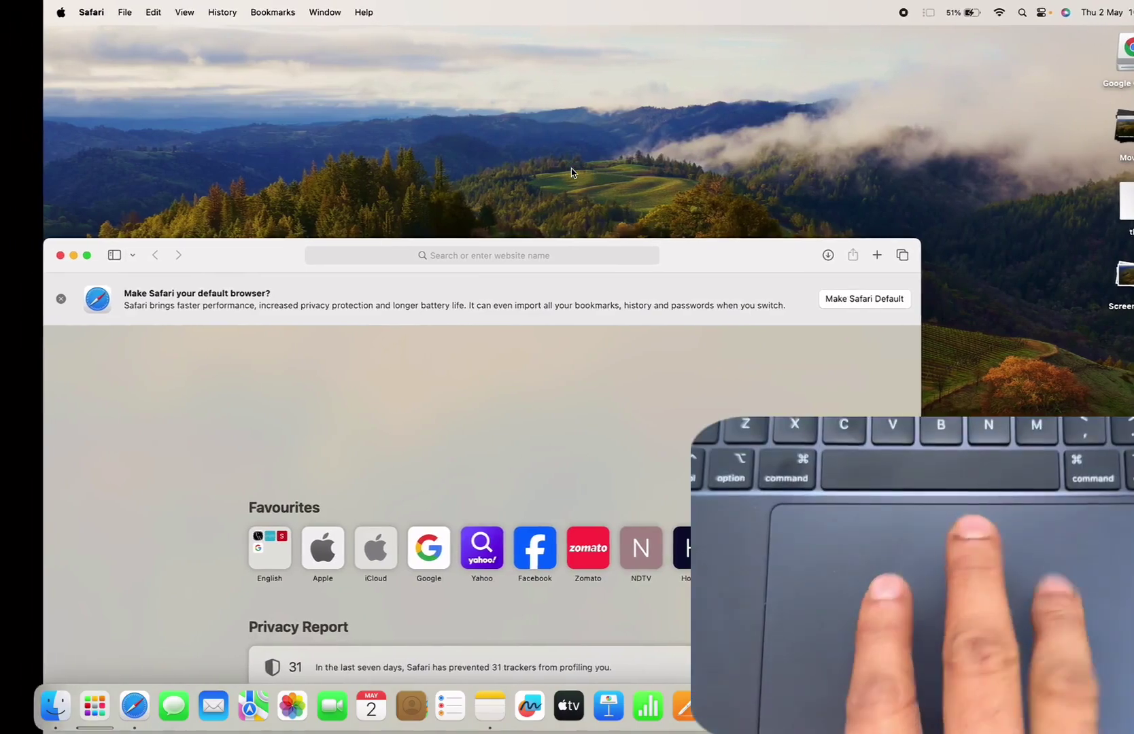
key(ctrl+Right)
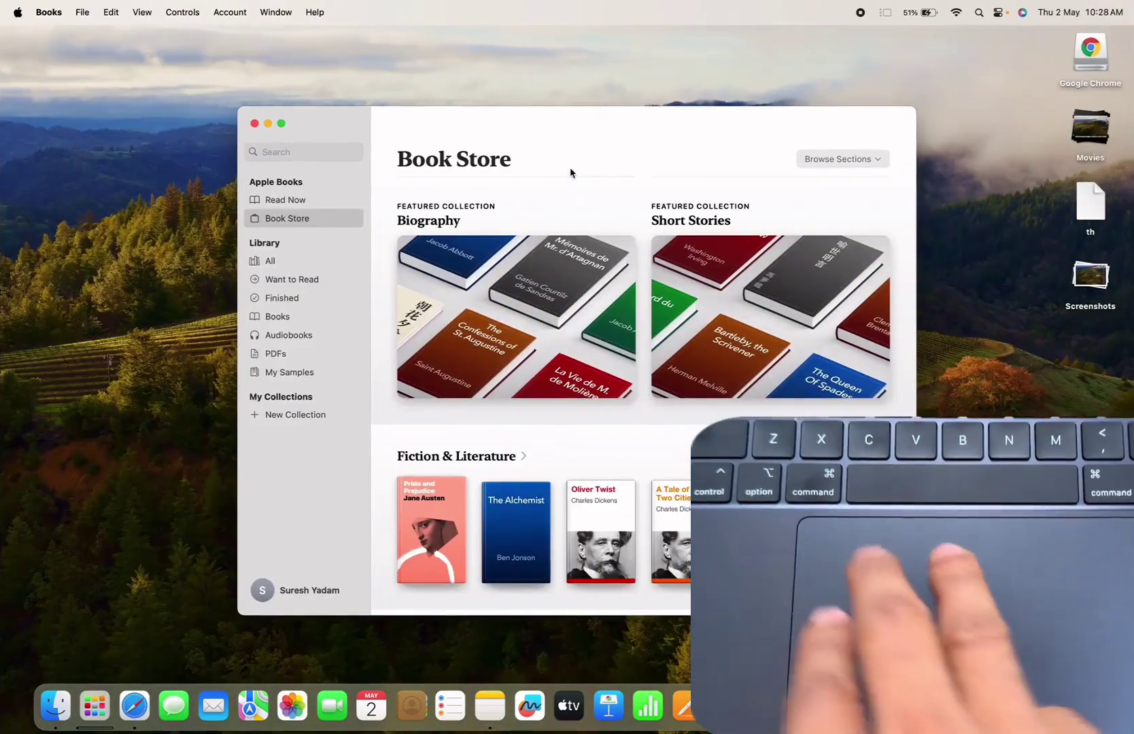
key(ctrl+Right)
key(ctrl+Left)
key(ctrl+Left)
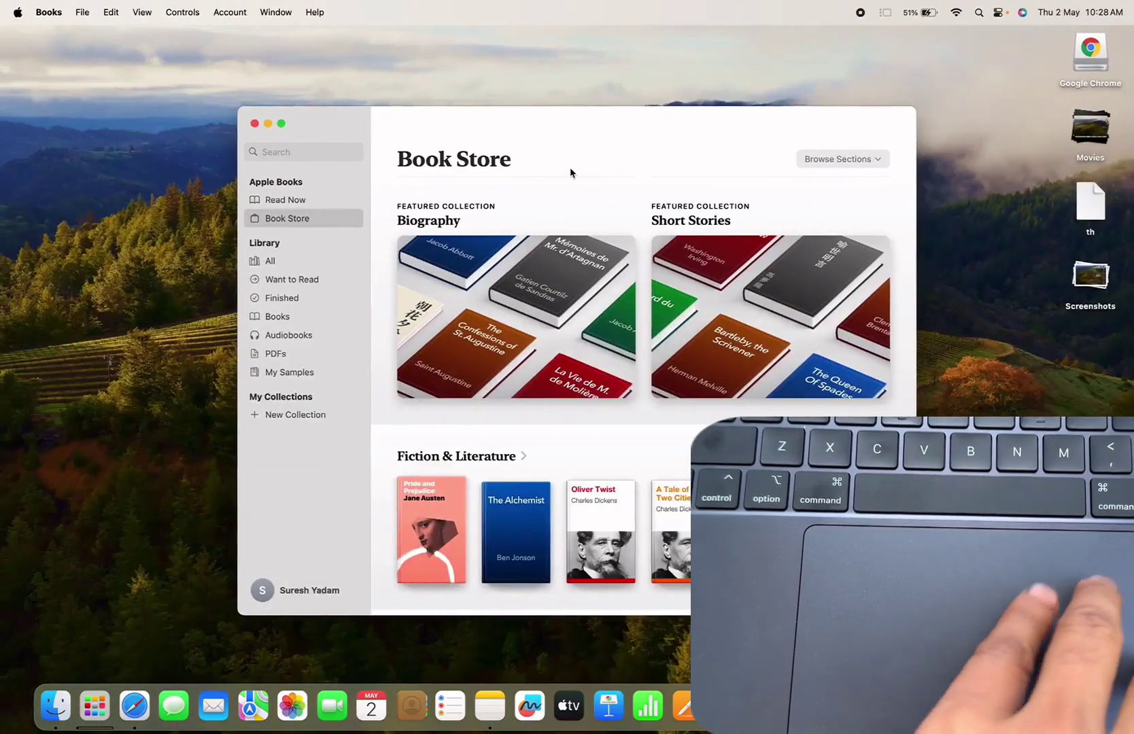
key(ctrl+Right)
key(ctrl+Left)
key(ctrl+Left)
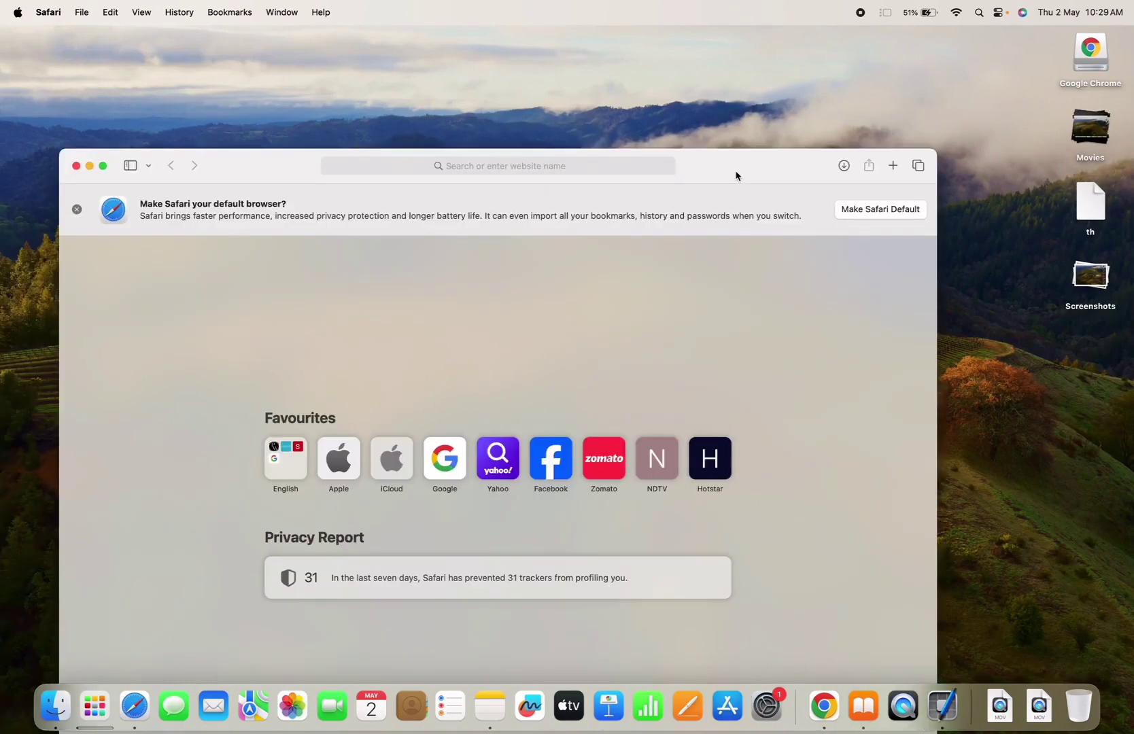
Step: Show the desktop spaces in Mission Control, return to Desktop 1, and make Finder active by selecting the empty desktop
key(ctrl+Up)
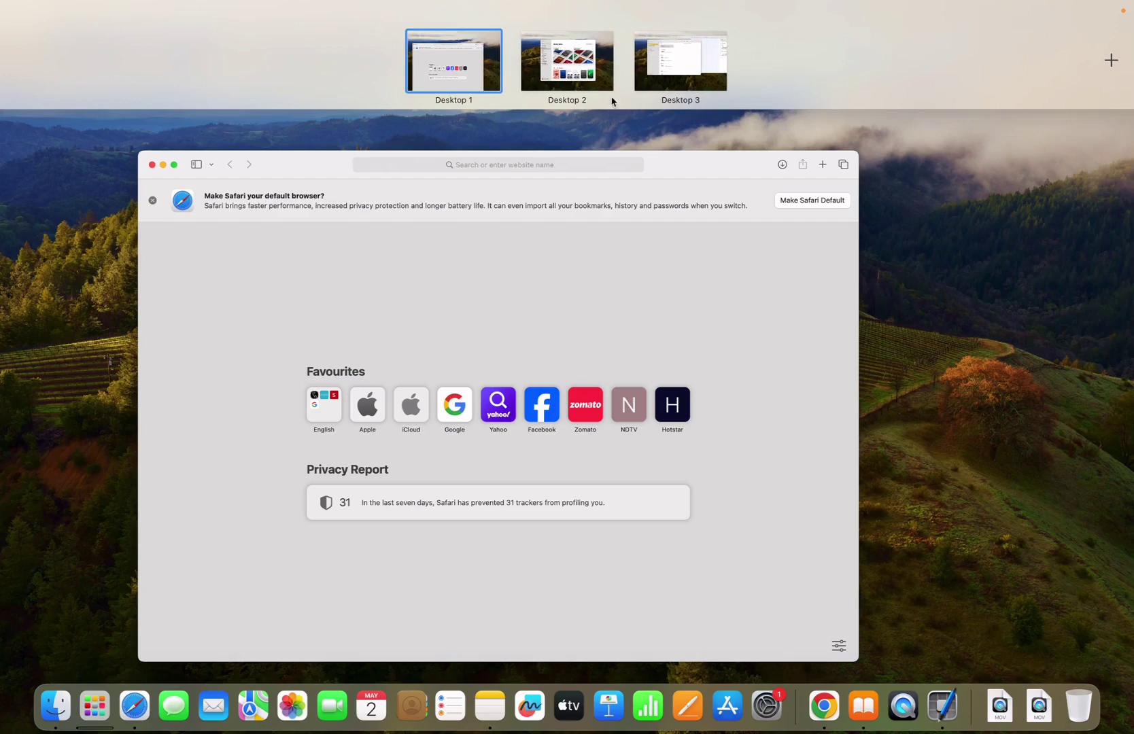
click(904, 276)
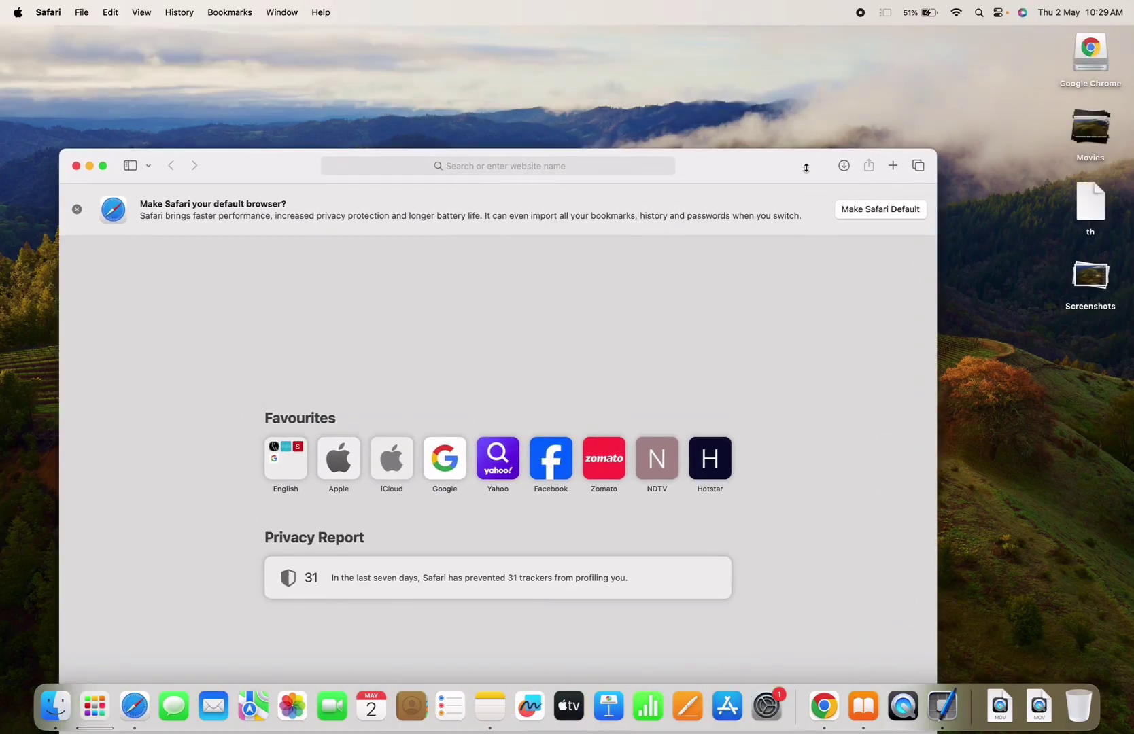
click(286, 143)
click(497, 161)
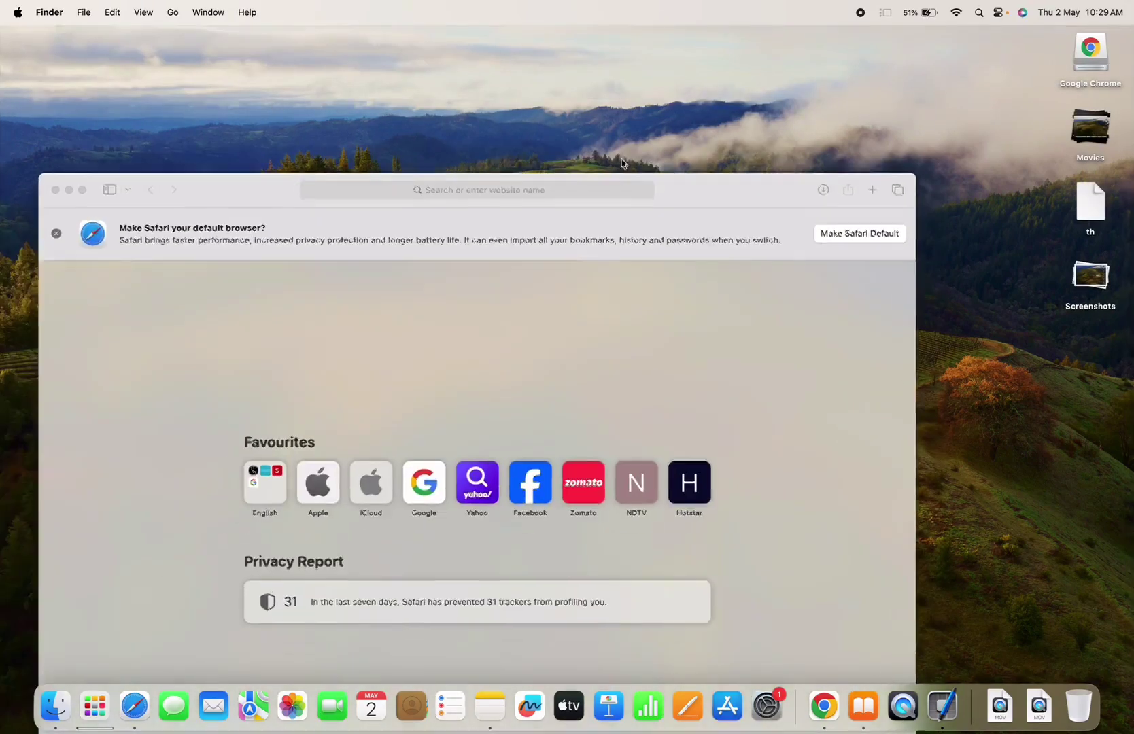
Step: Switch to Desktop 2 through Mission Control and go back to Desktop 1 the same way
key(ctrl+Up)
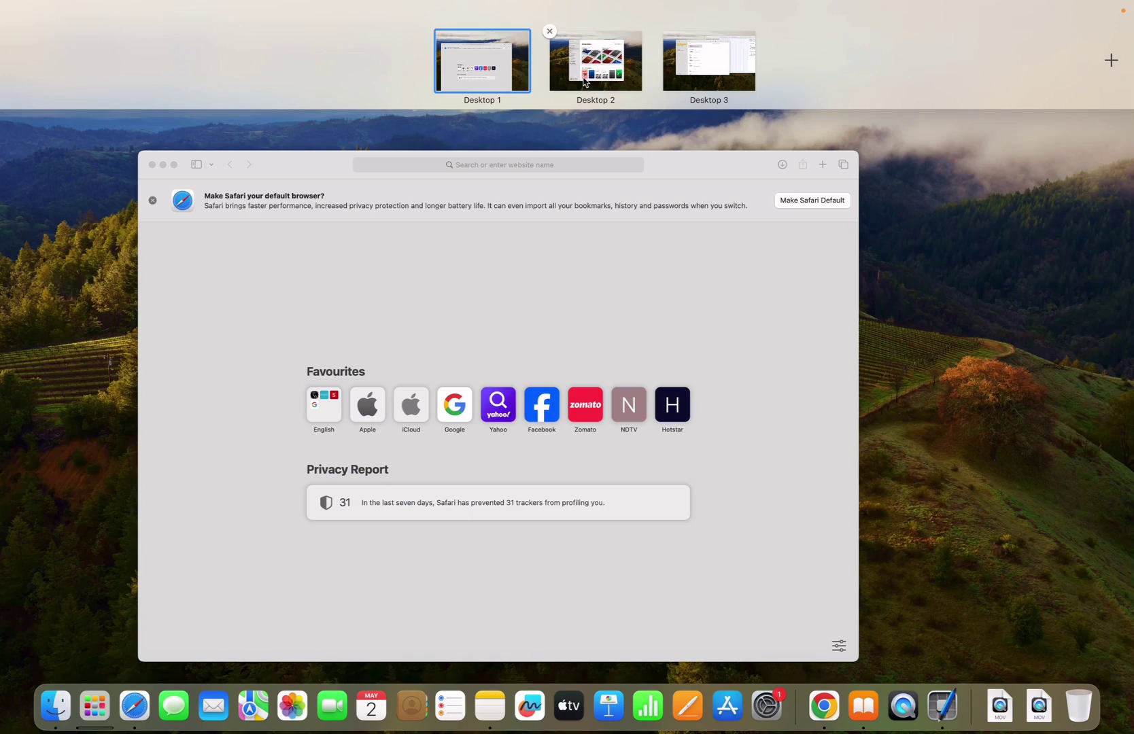
click(567, 95)
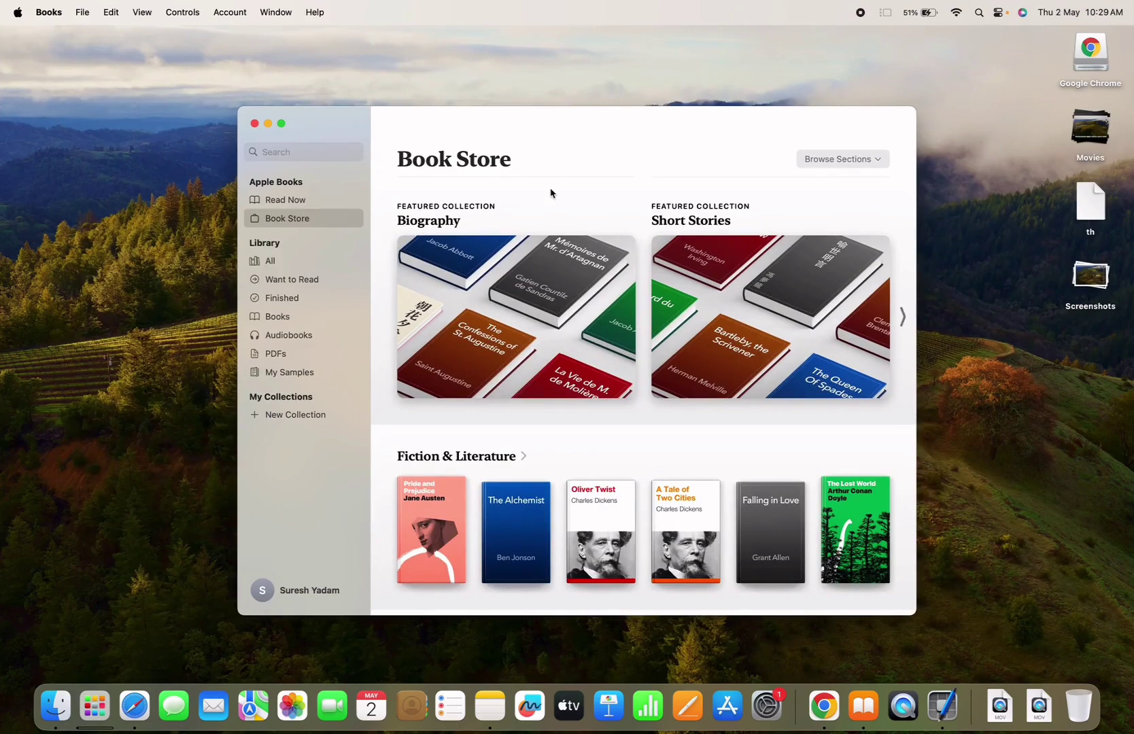
key(ctrl+Up)
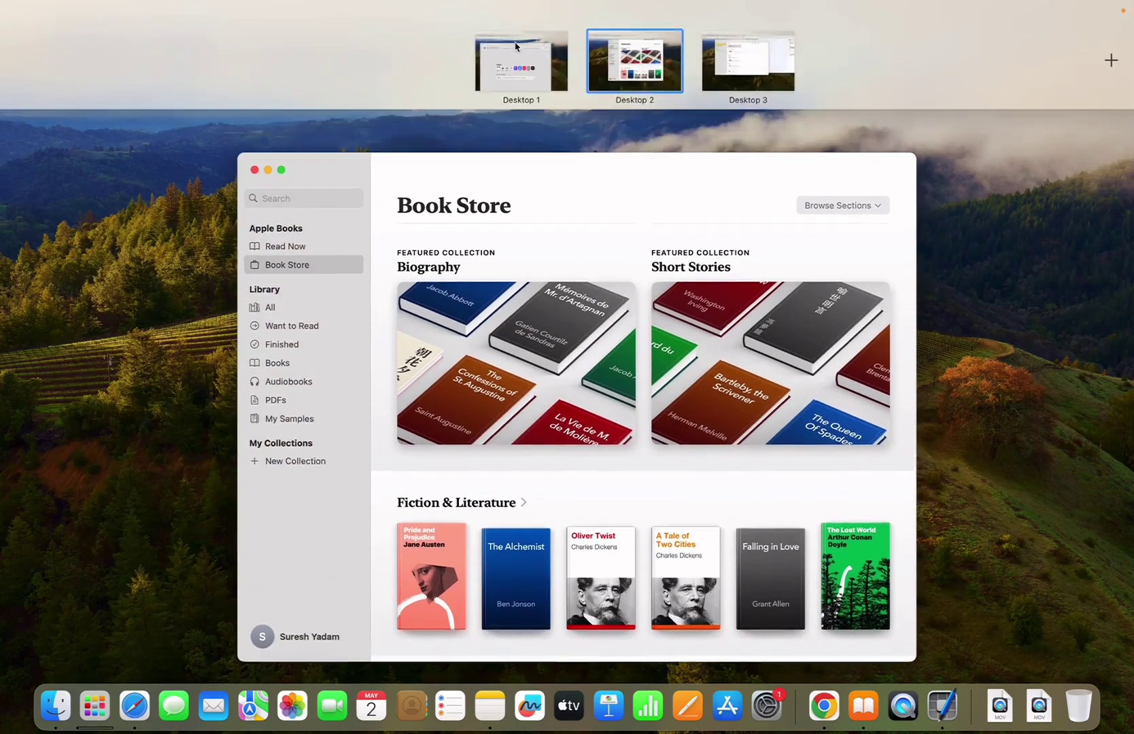
click(521, 61)
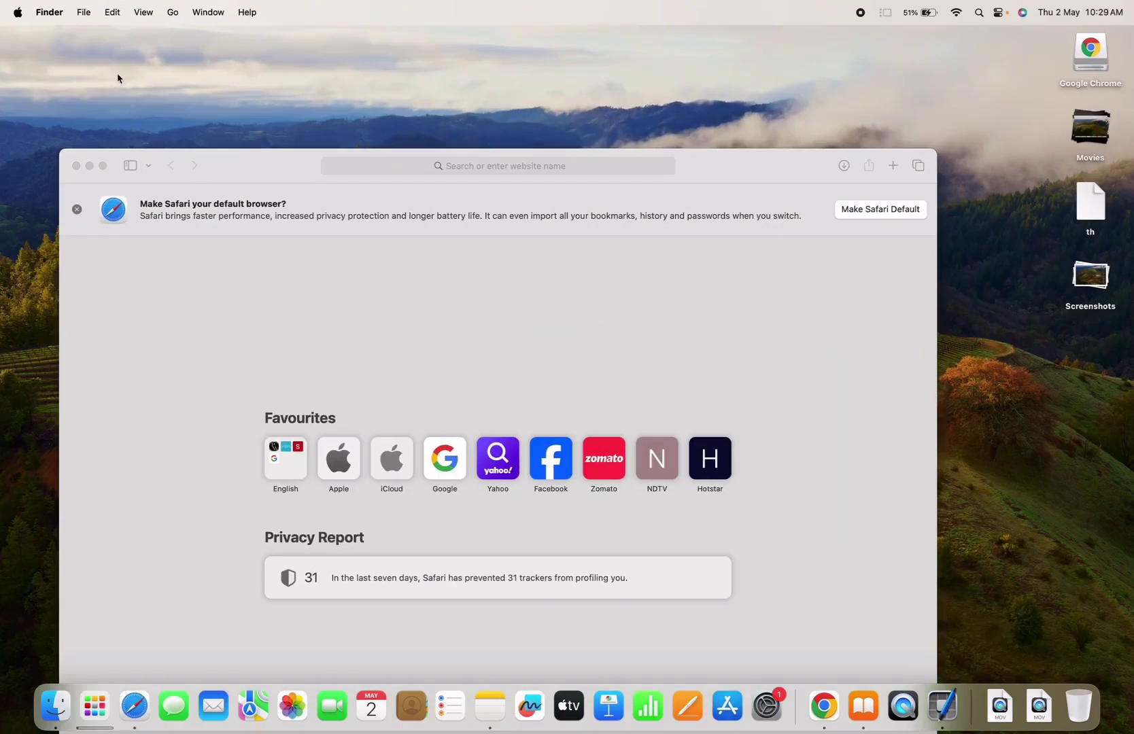
Step: Open System Settings on Desktop 1 and move its window to Desktop 2 in Mission Control, switching to that desktop
click(18, 14)
click(55, 64)
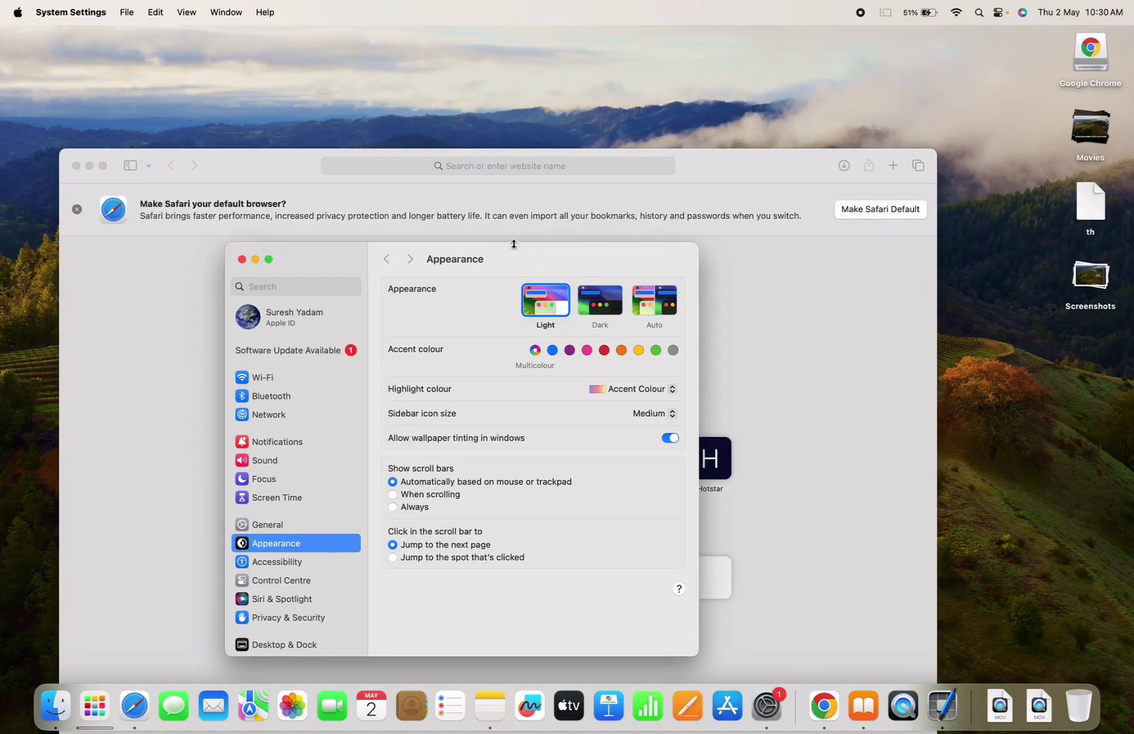
key(ctrl+Up)
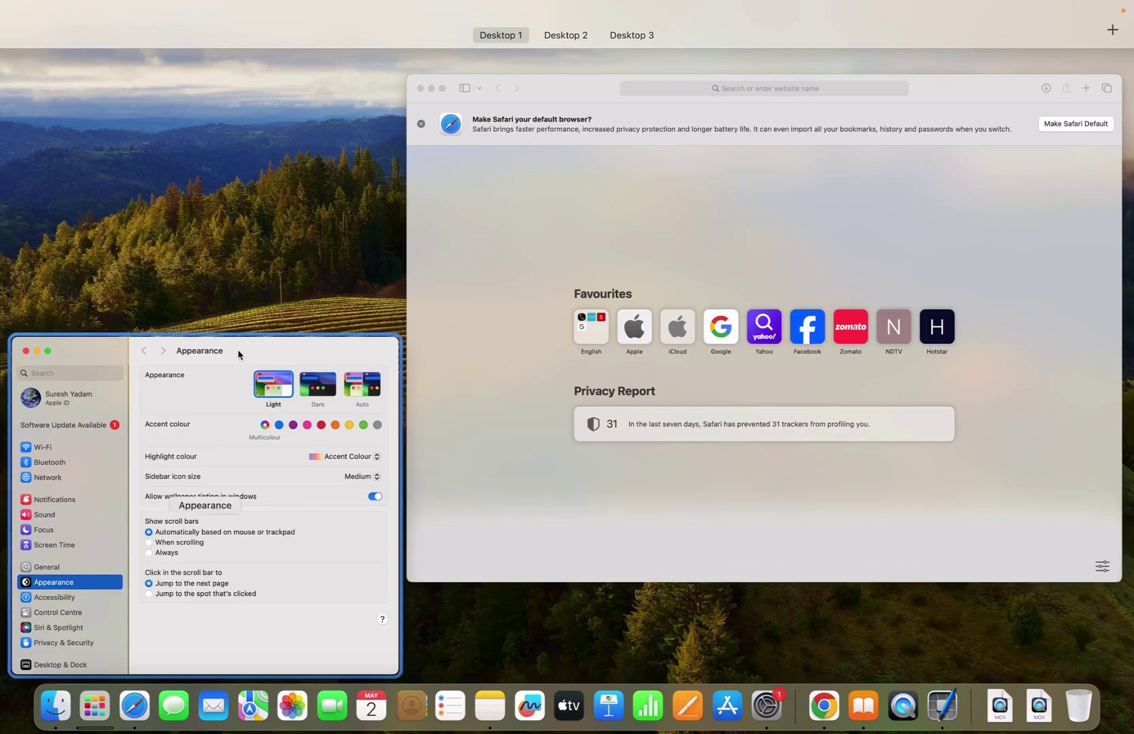
mouse_move(535, 1)
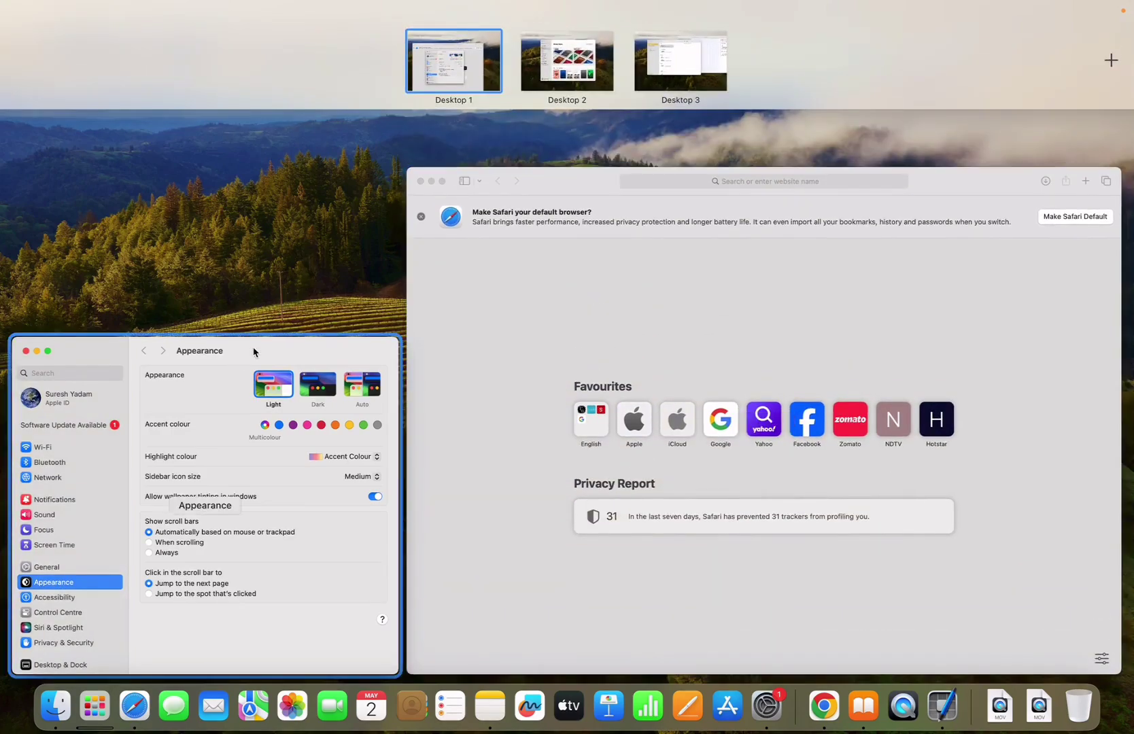
drag(216, 348, 558, 52)
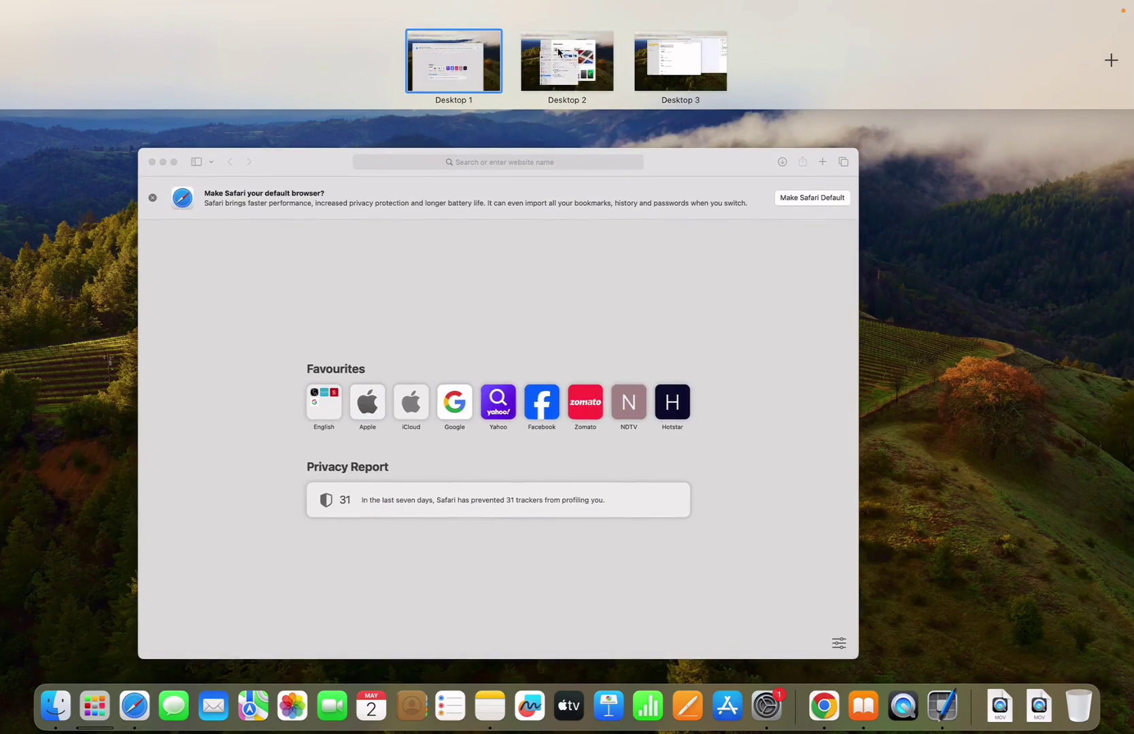
click(602, 62)
click(376, 634)
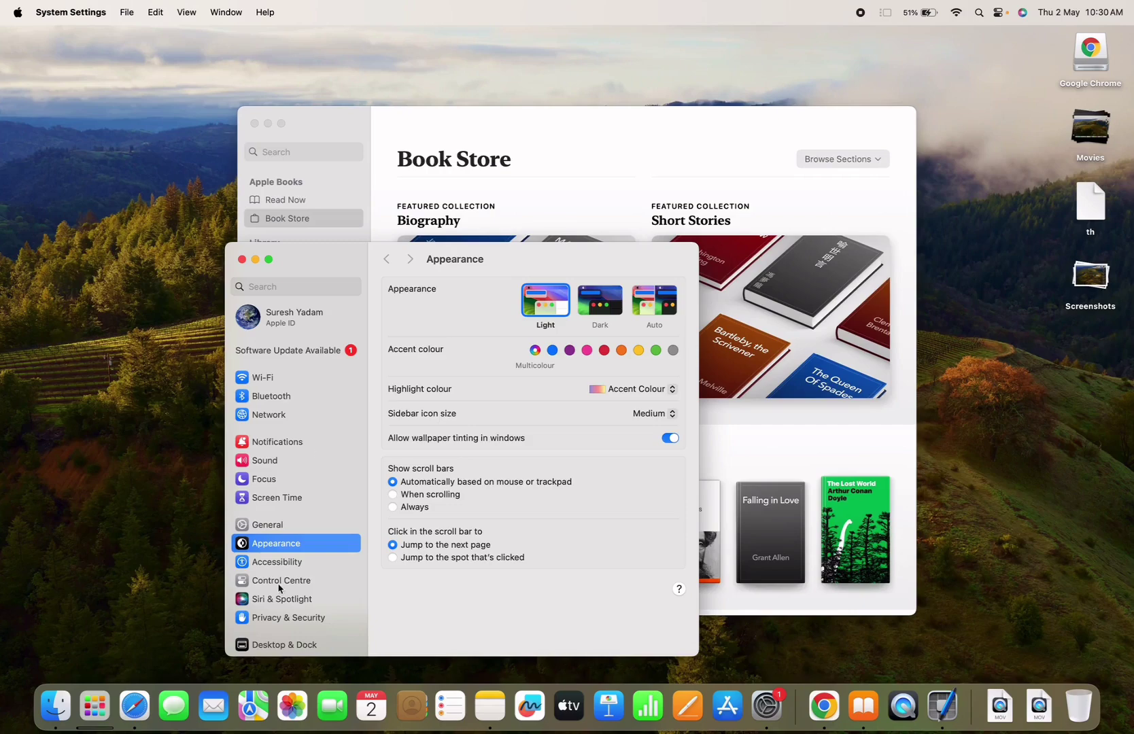
Step: Open the Wallpaper settings and look through the available wallpapers and the Show on all Spaces option
scroll(279, 589, down, 5)
click(286, 506)
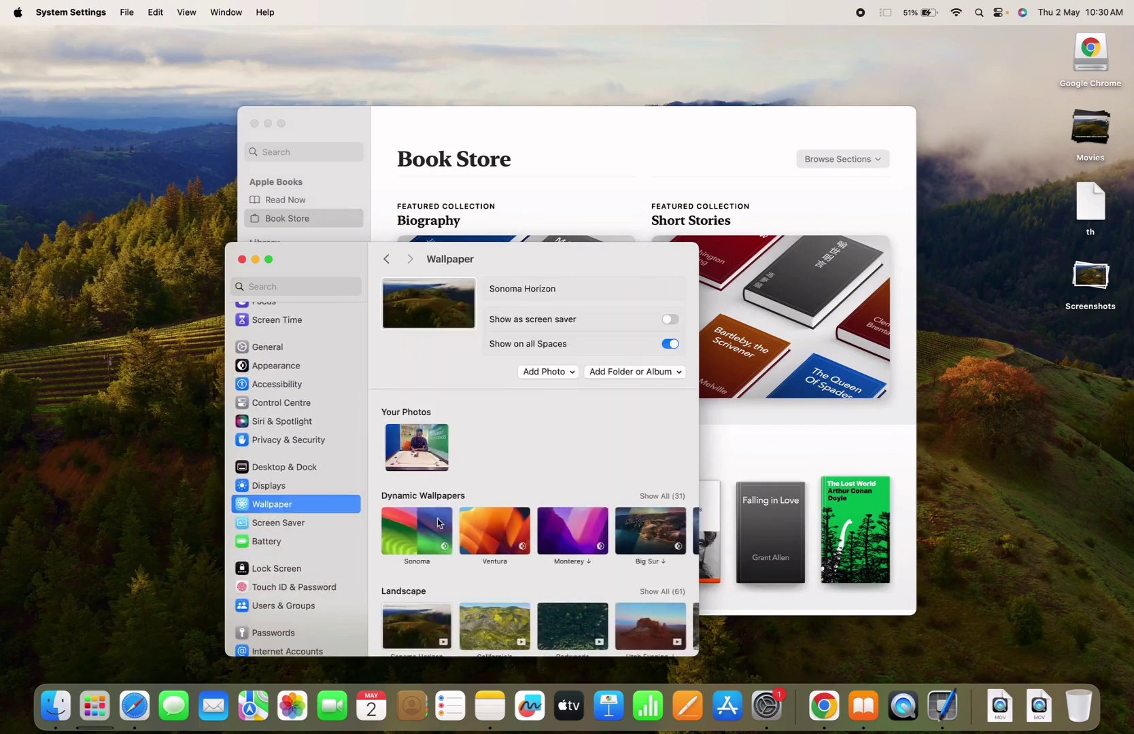
scroll(470, 524, down, 4)
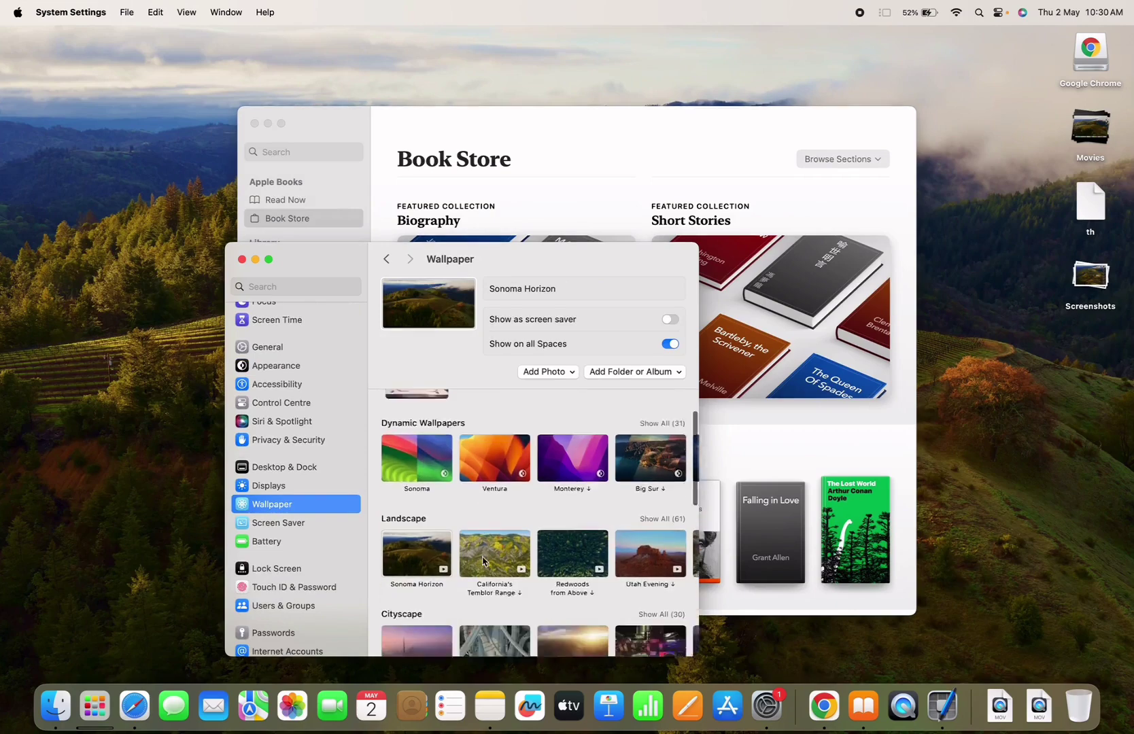
scroll(478, 489, up, 4)
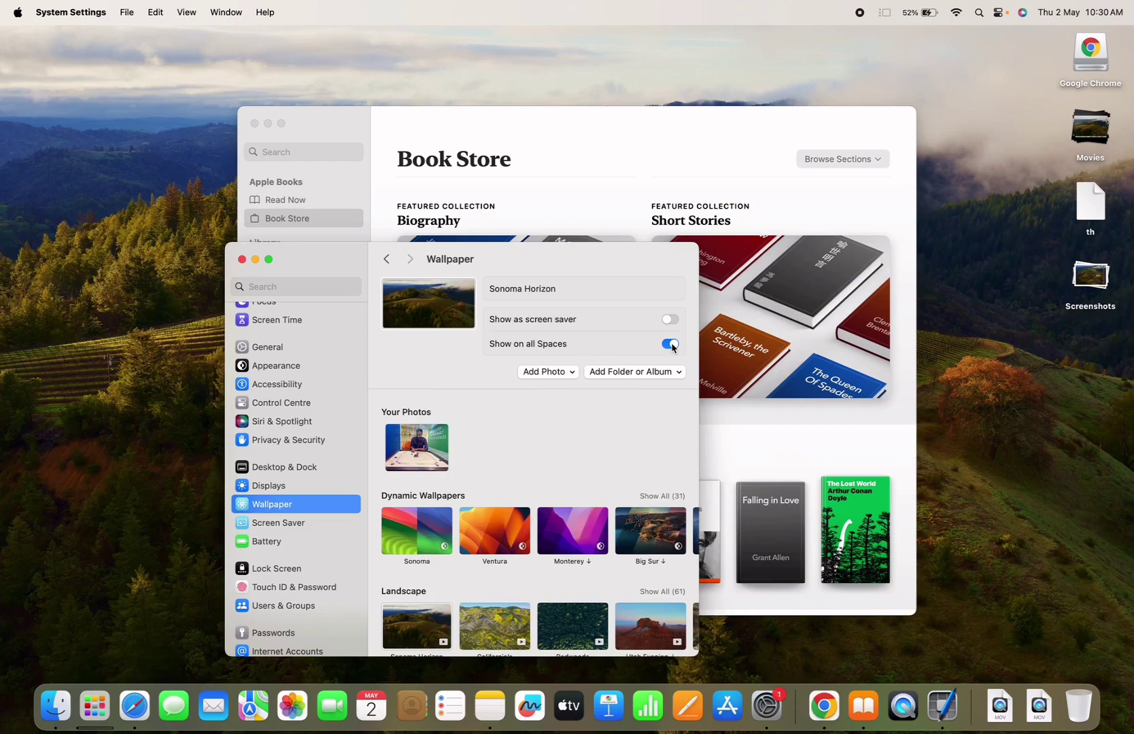
Step: Apply the Sonoma dynamic wallpaper to all Spaces, comparing the desktops in Mission Control before and after the change
key(ctrl+Up)
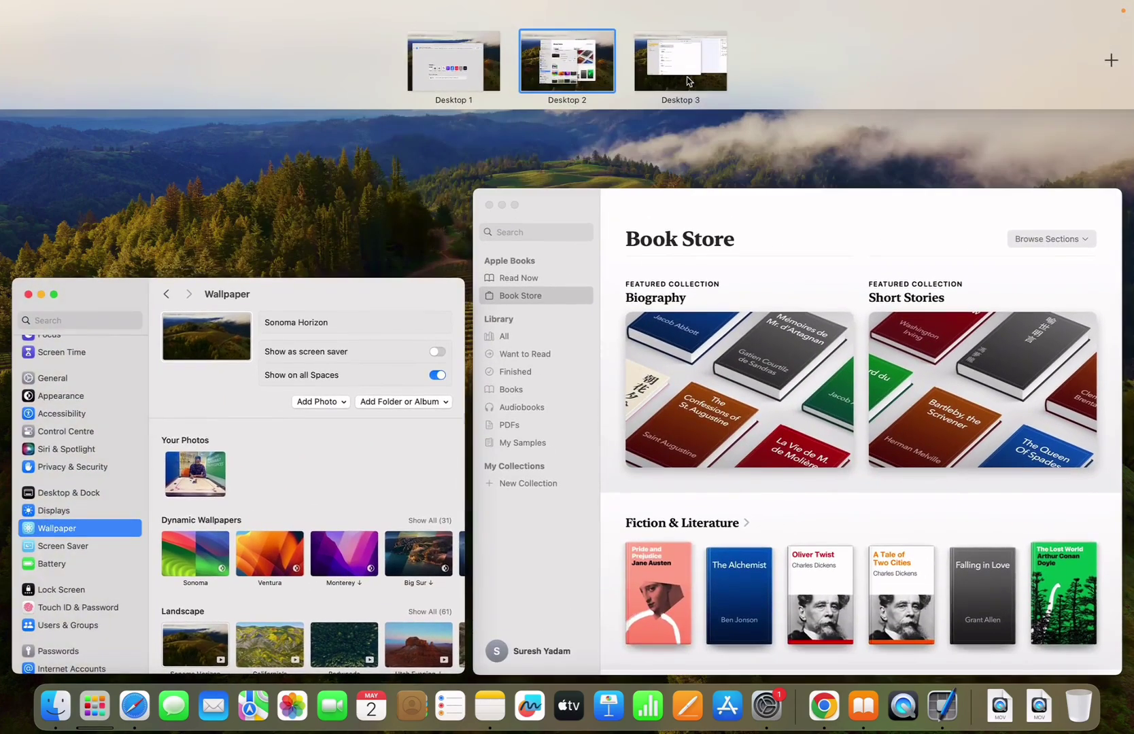
click(584, 86)
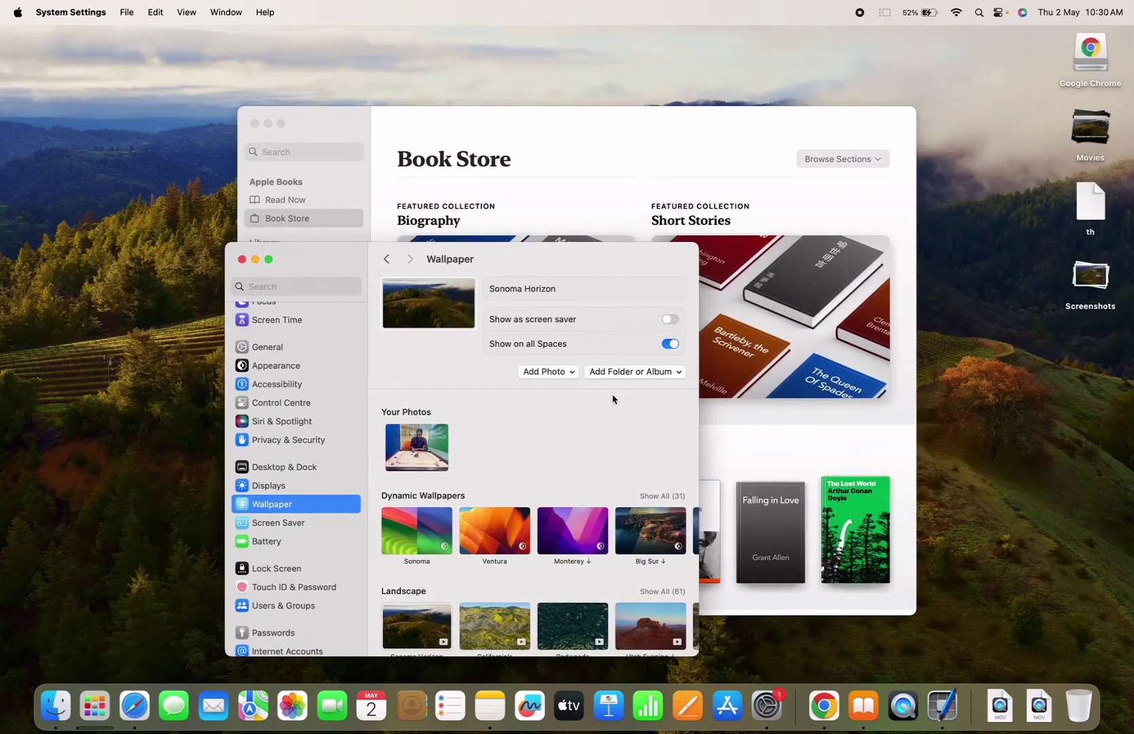
mouse_move(449, 448)
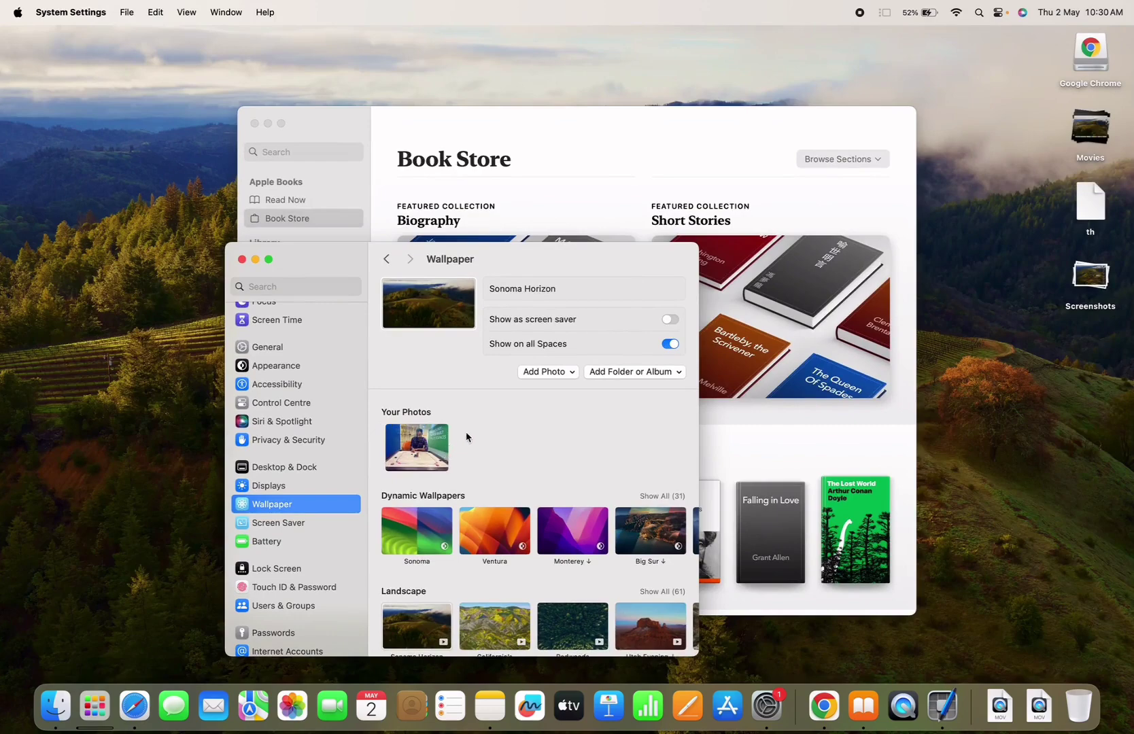
scroll(517, 476, down, 5)
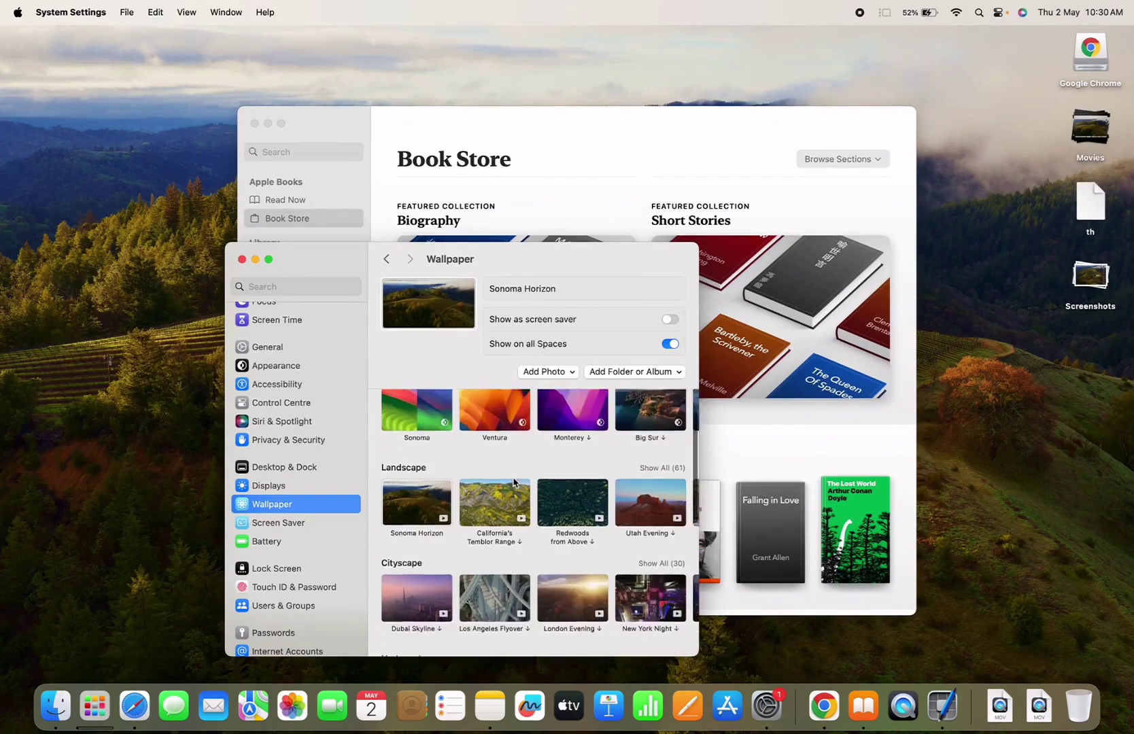
scroll(501, 493, up, 2)
scroll(502, 493, up, 1)
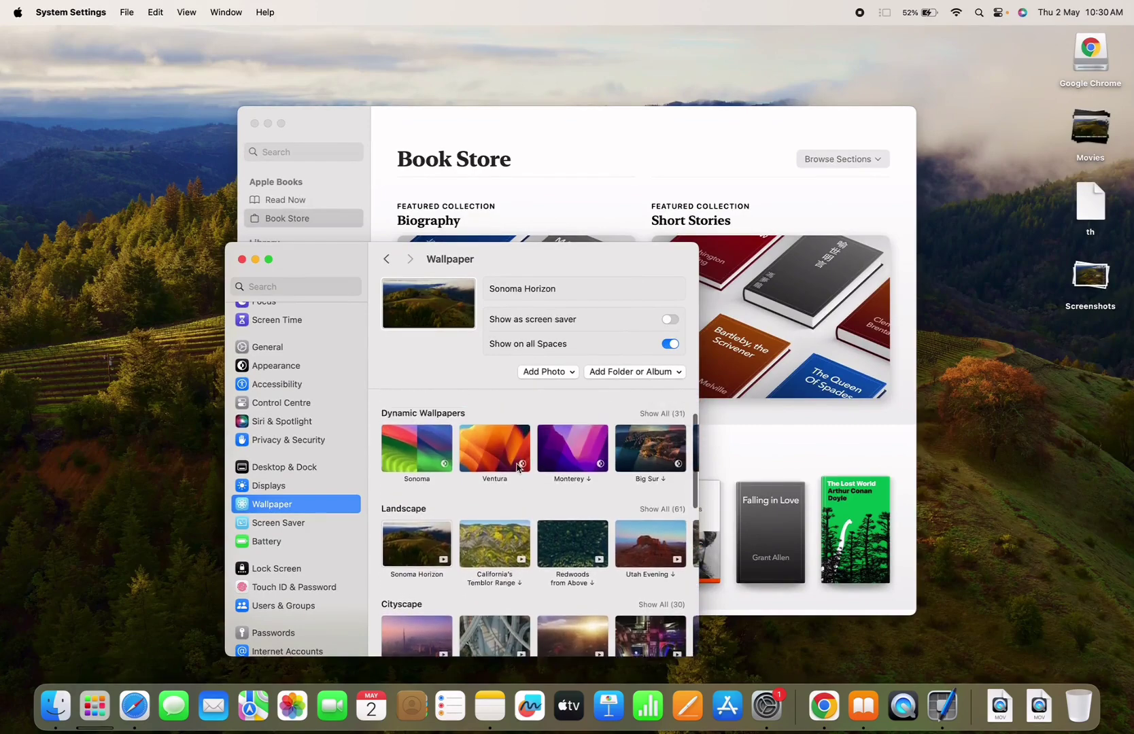
click(430, 466)
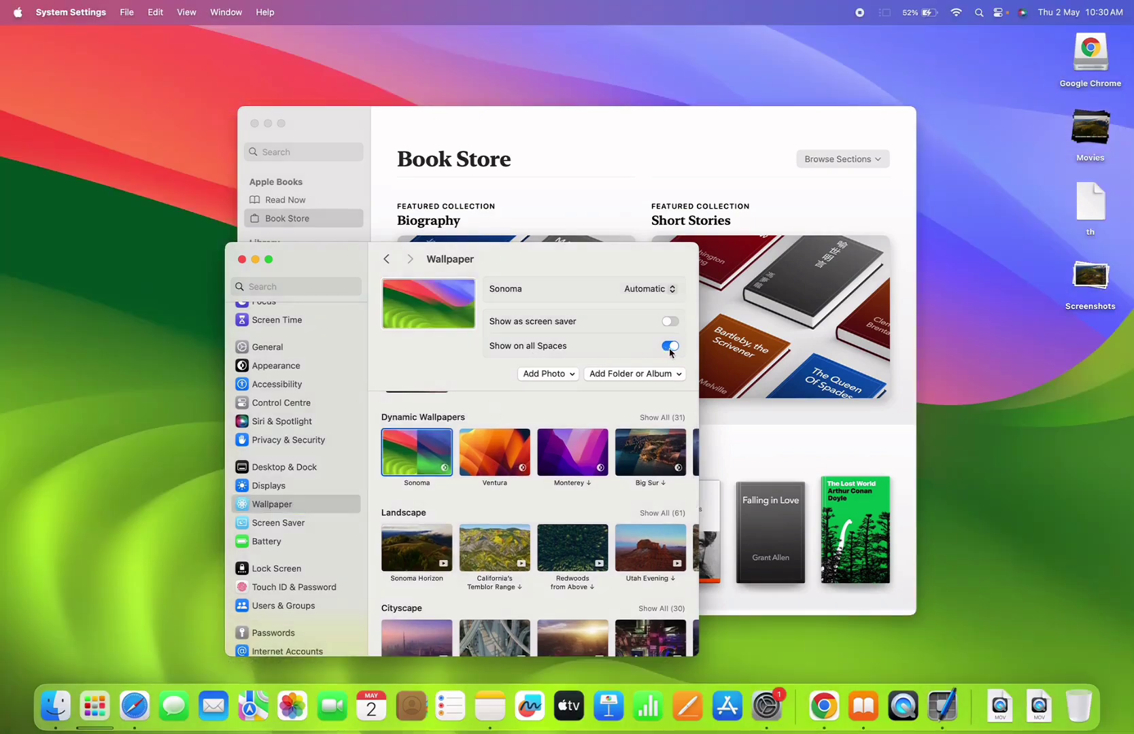
key(ctrl+Up)
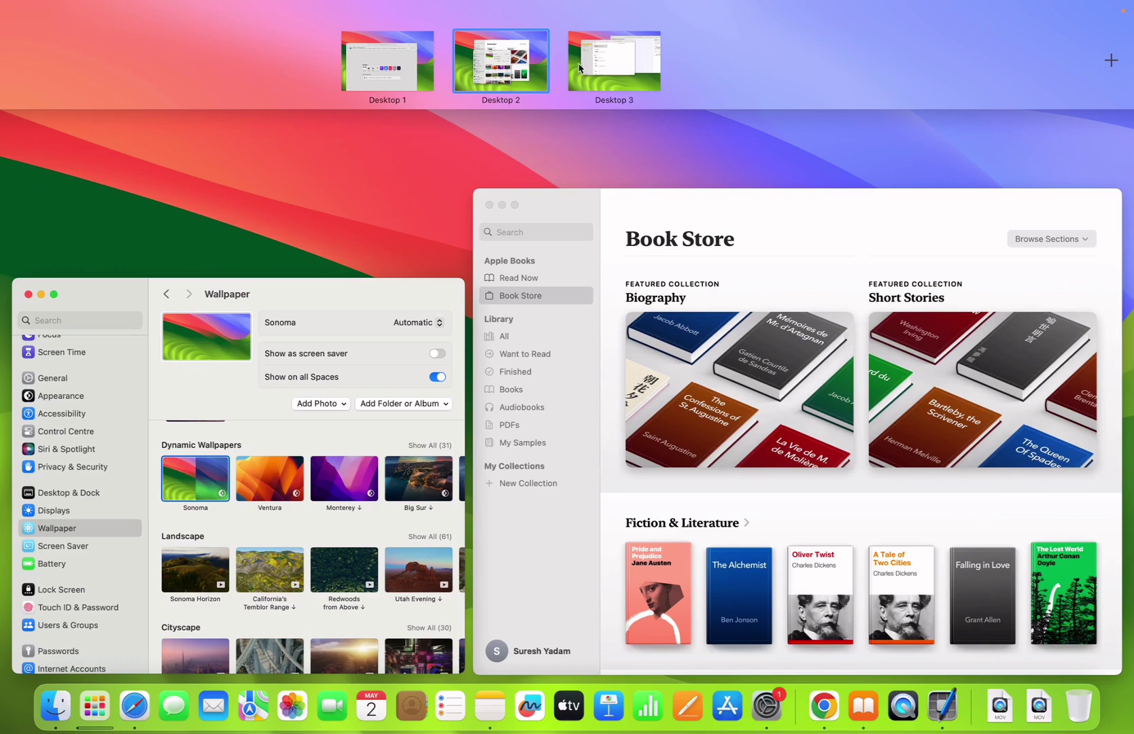
click(527, 83)
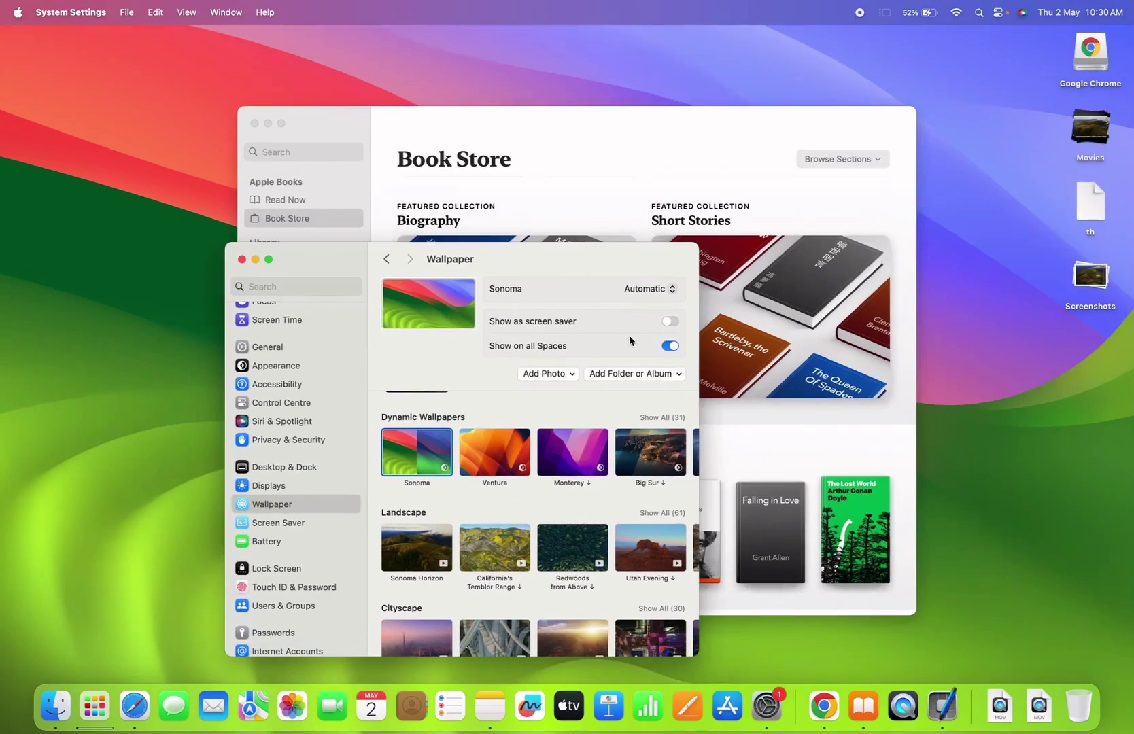
Step: Turn off Show on all Spaces, set the Ventura dynamic wallpaper for Desktop 2, and compare the desktops in Mission Control
click(669, 346)
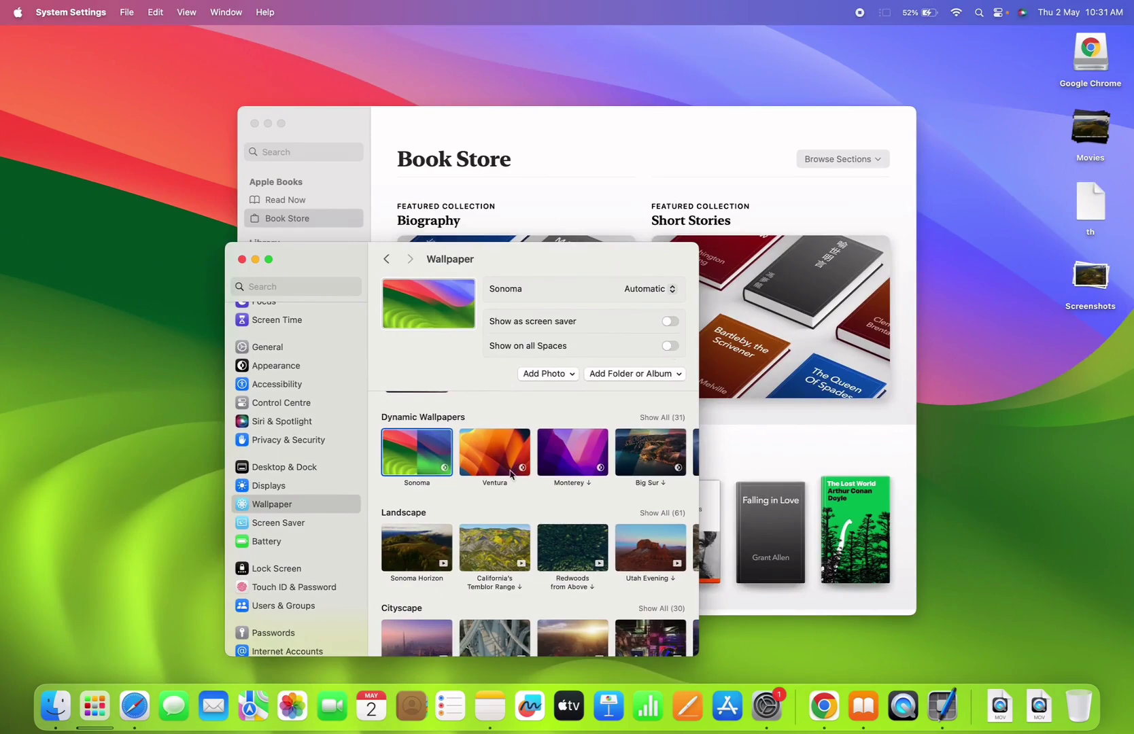
scroll(506, 462, down, 2)
click(498, 432)
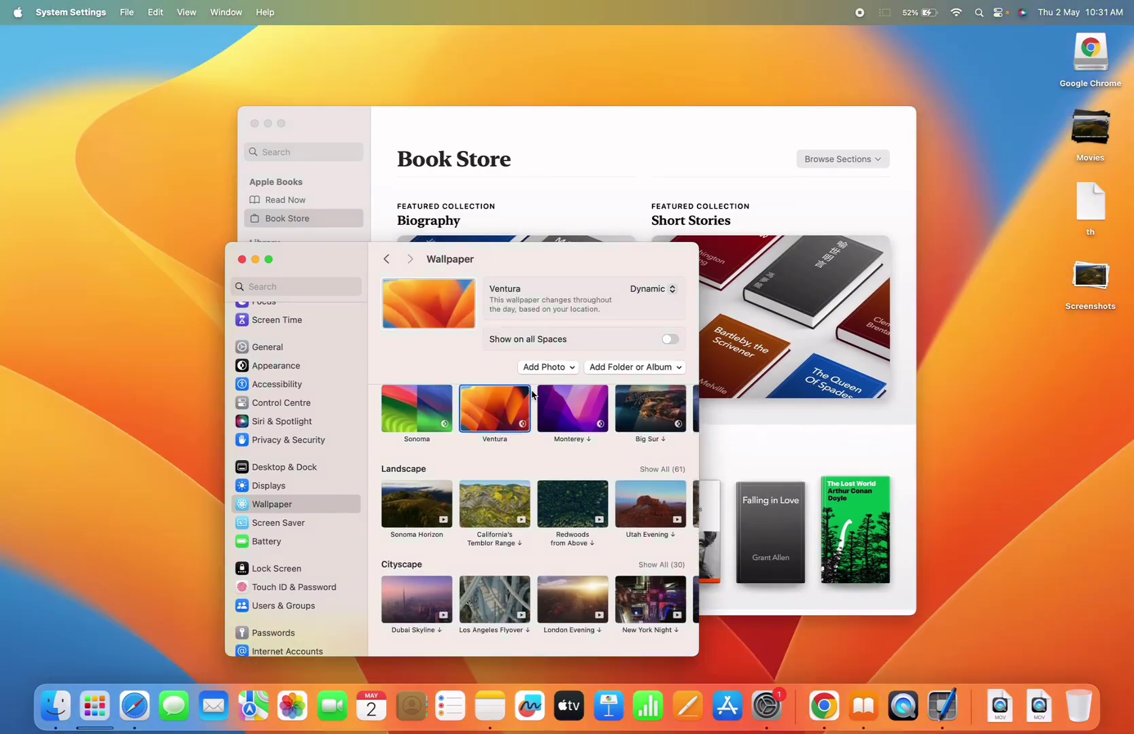
key(ctrl+Up)
mouse_move(628, 7)
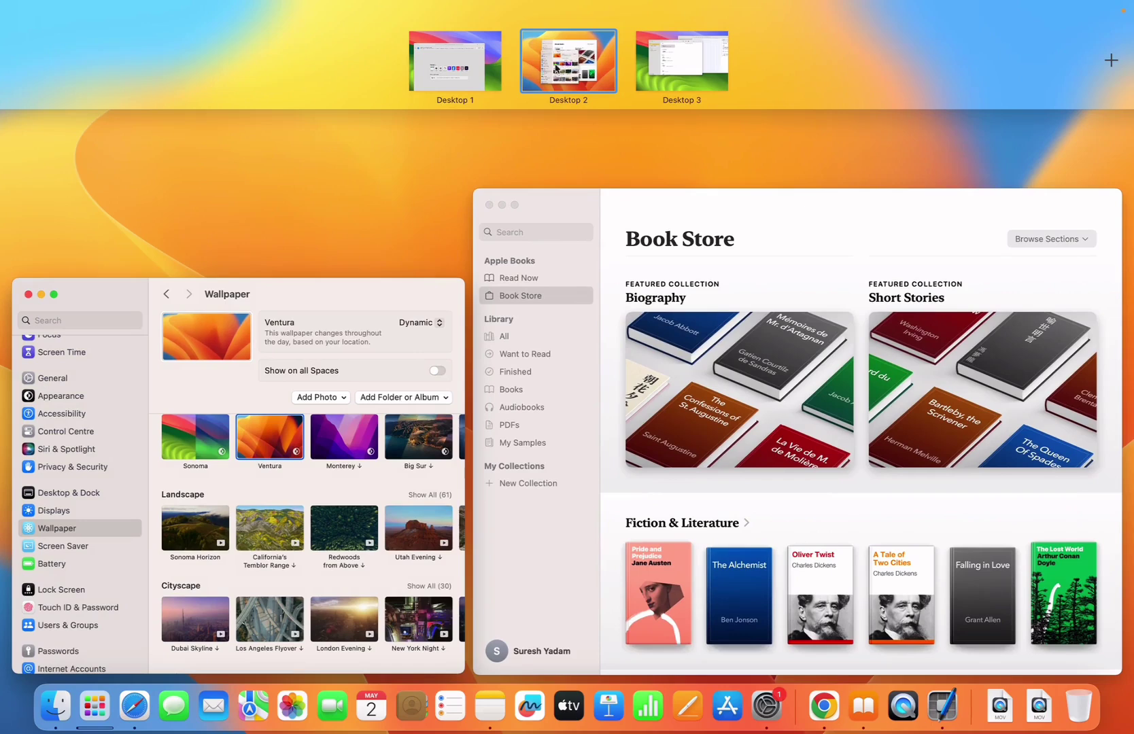
mouse_move(701, 60)
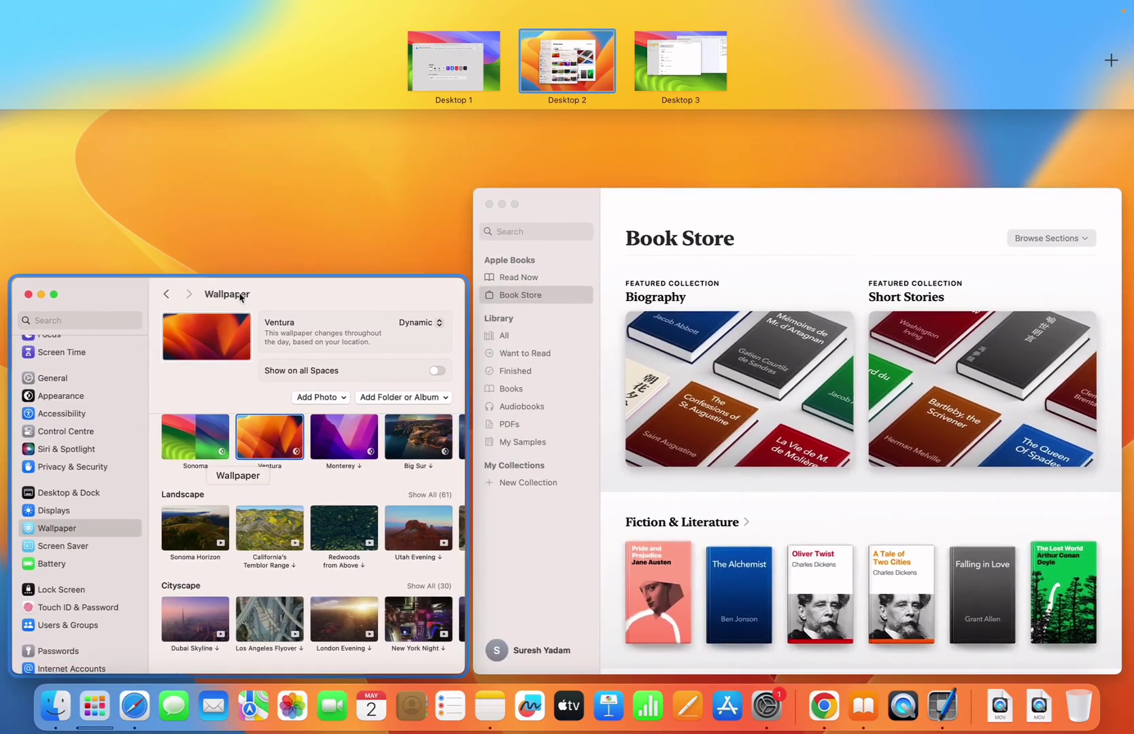
Step: Move the System Settings window to Desktop 3, switch there, and set the picture from Your Photos as its wallpaper
drag(240, 297, 714, 71)
click(720, 75)
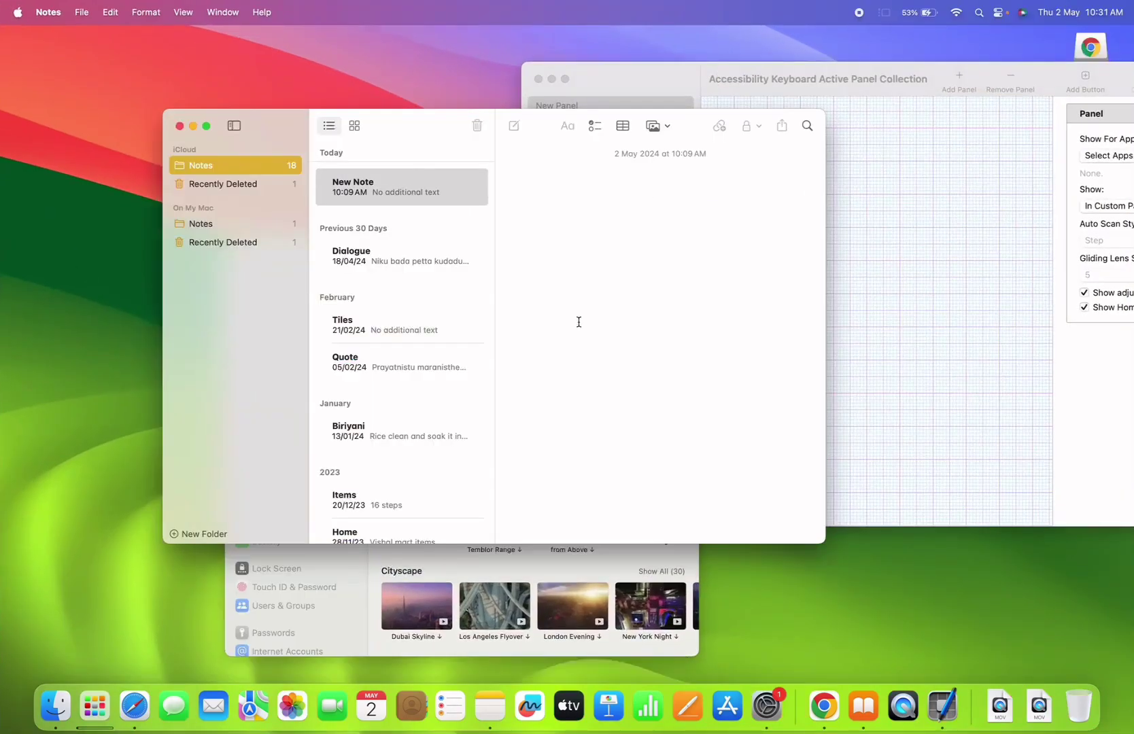
click(384, 649)
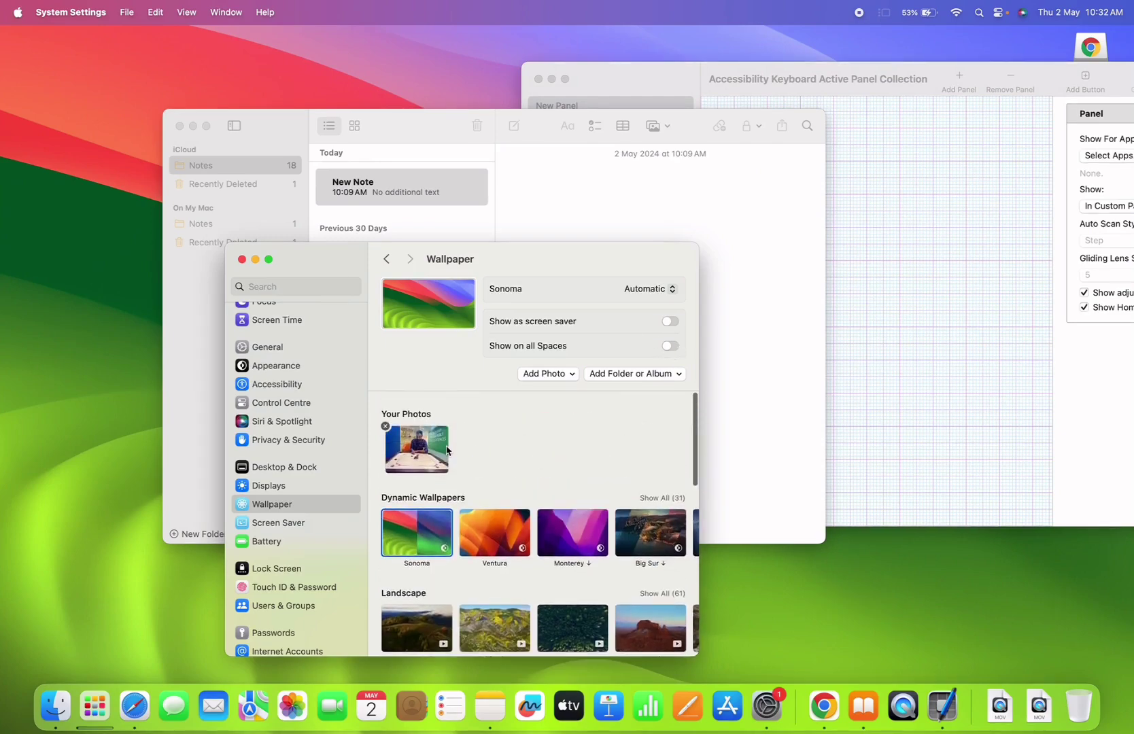
click(445, 451)
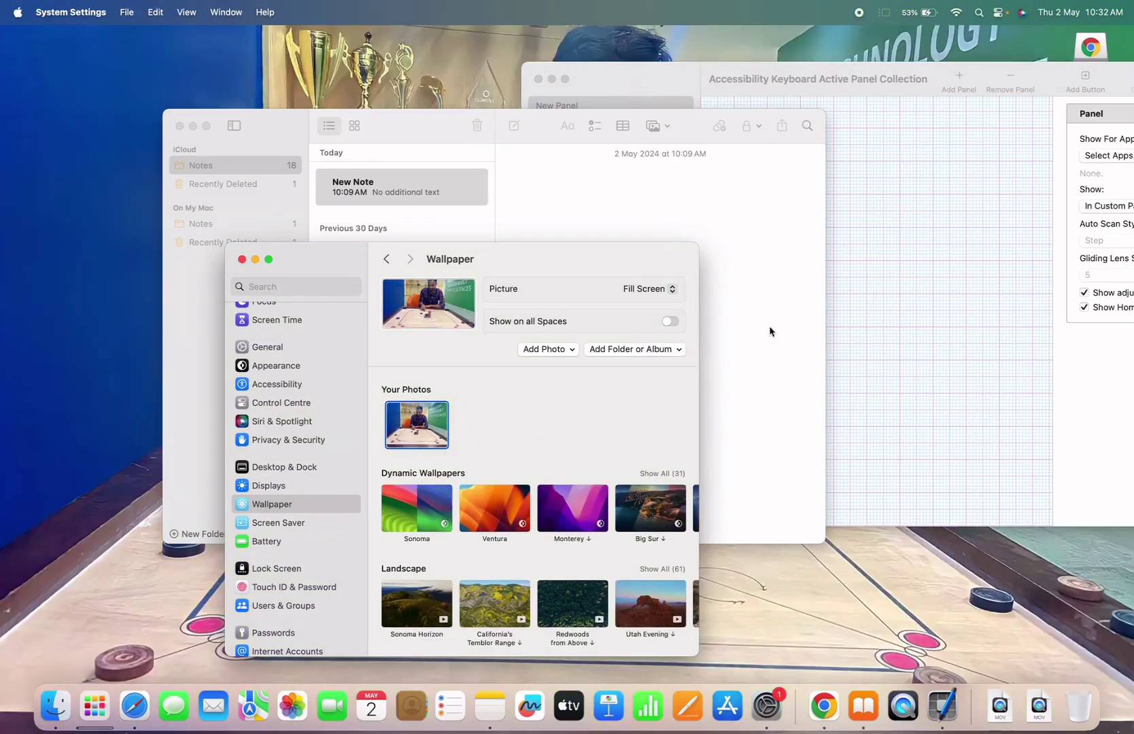
Step: Move the Panel Collection and Notes windows lower on Desktop 3 to uncover the picture wallpaper
drag(827, 81, 824, 372)
click(698, 131)
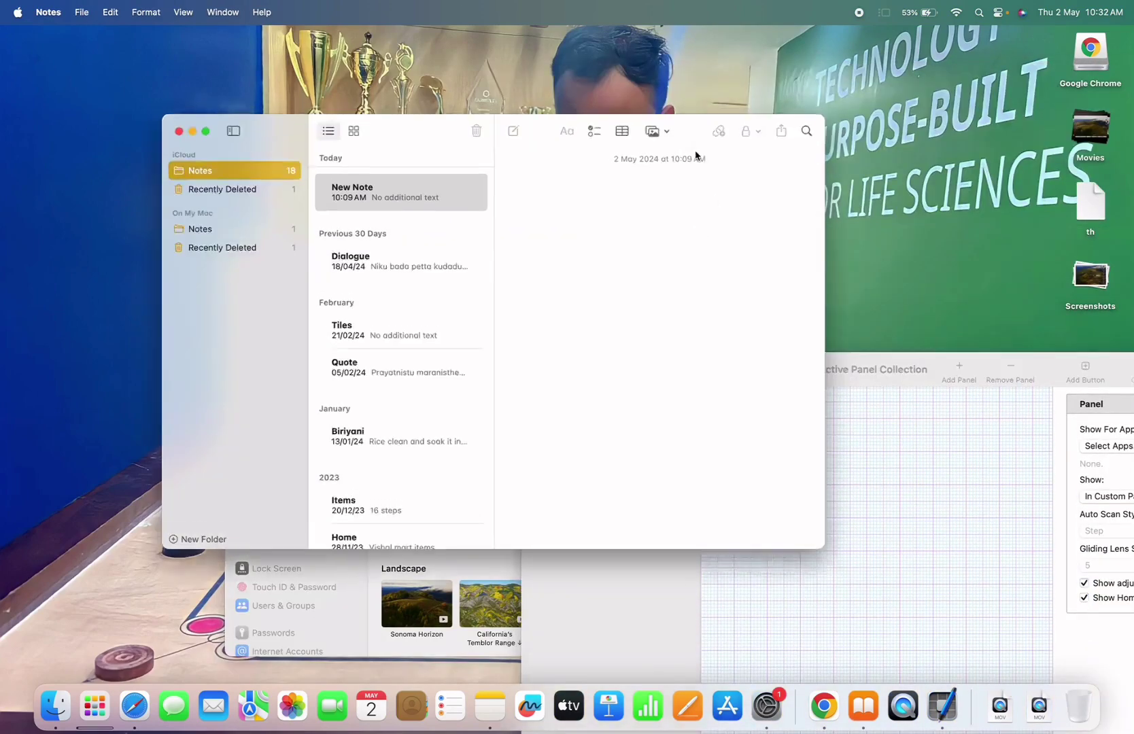
drag(698, 131, 694, 293)
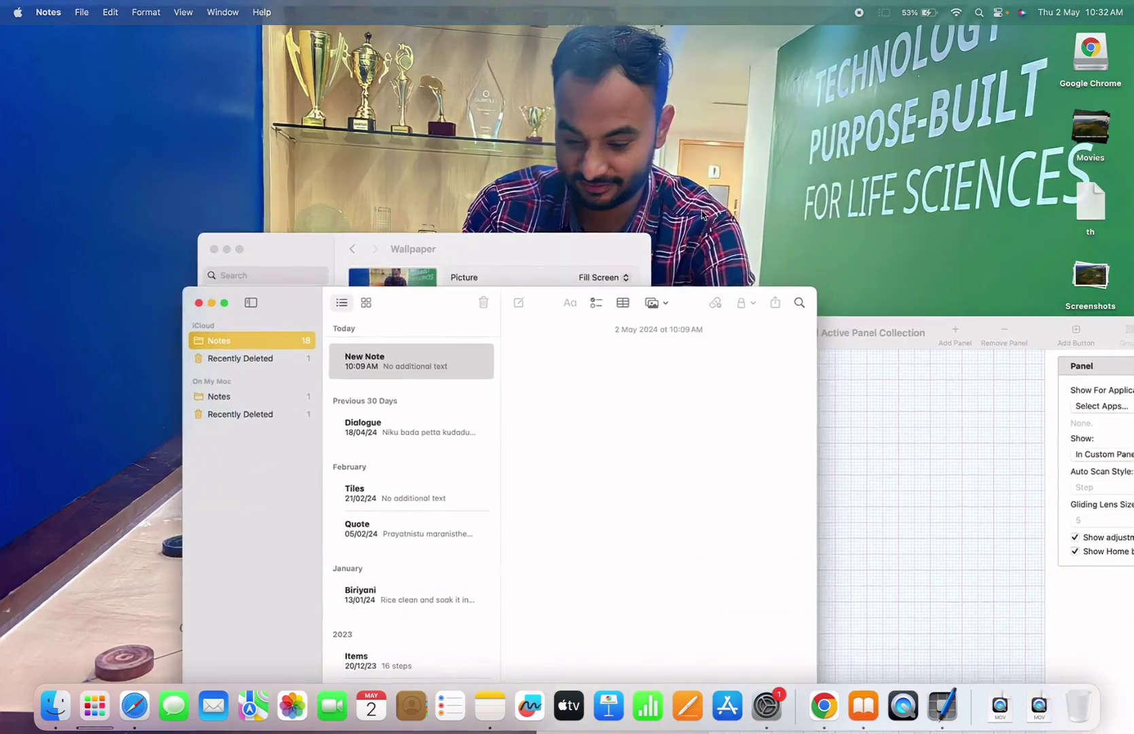
Step: Go to Desktop 1 through Mission Control, step across to Desktop 3, and return to Desktop 1 to compare the wallpapers
key(ctrl+Up)
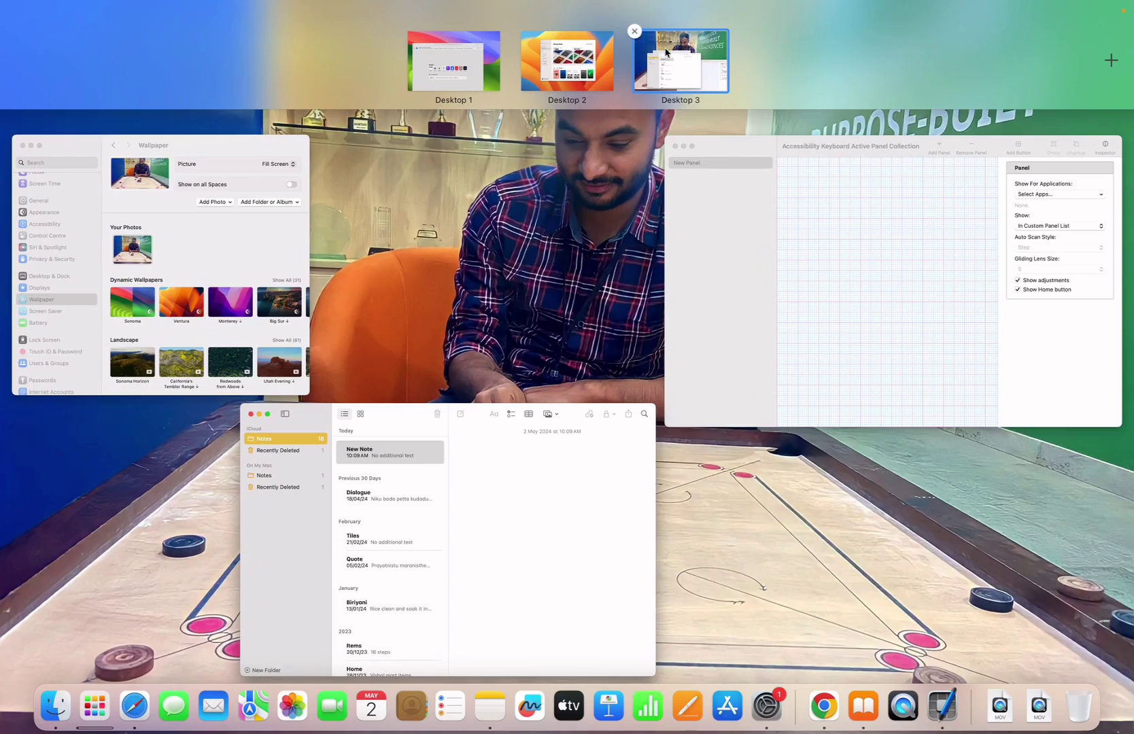
click(486, 85)
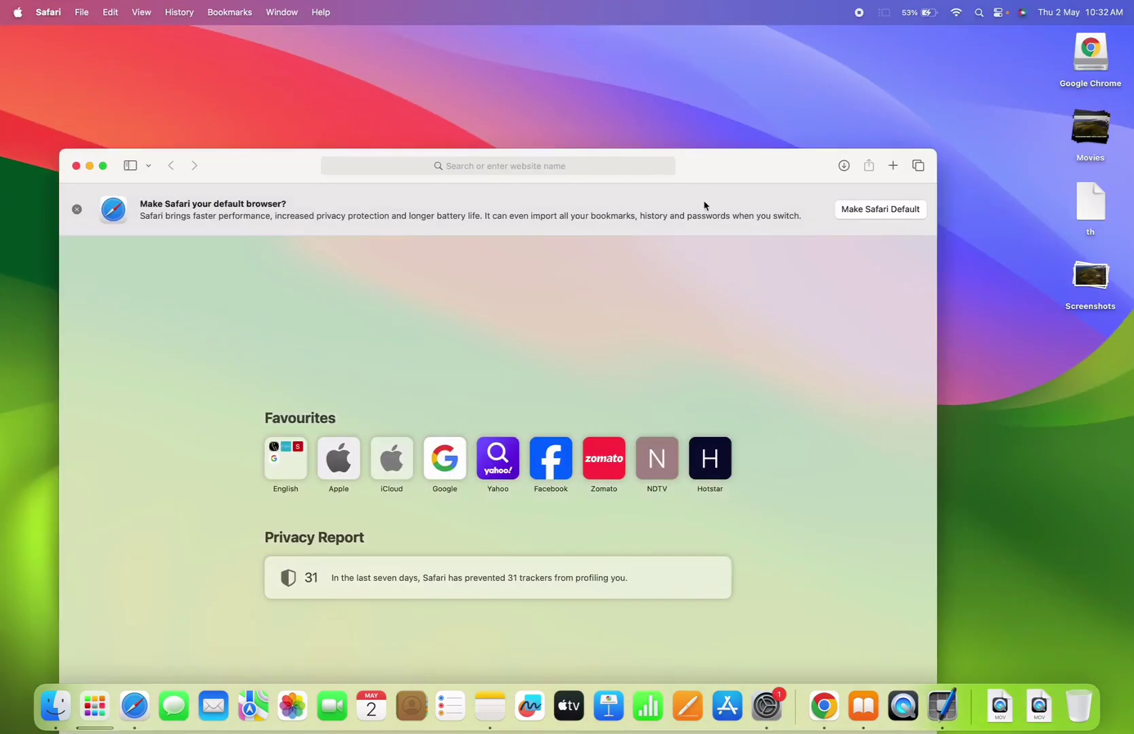
key(ctrl+Right)
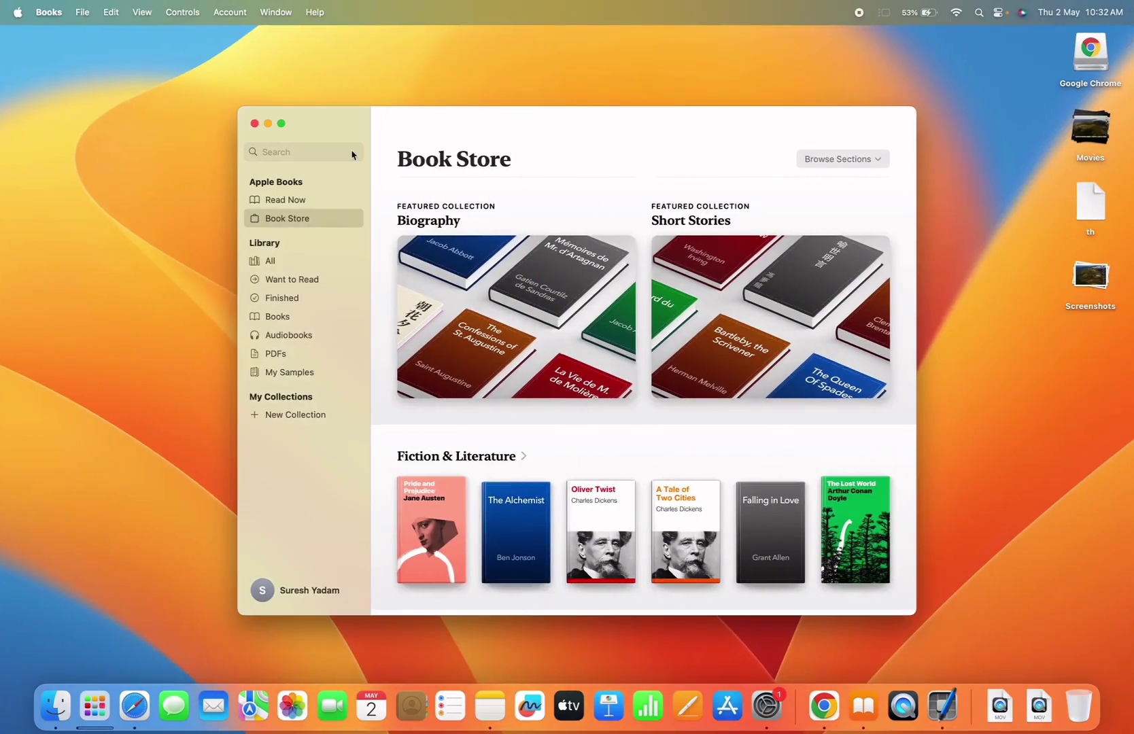
key(ctrl+Right)
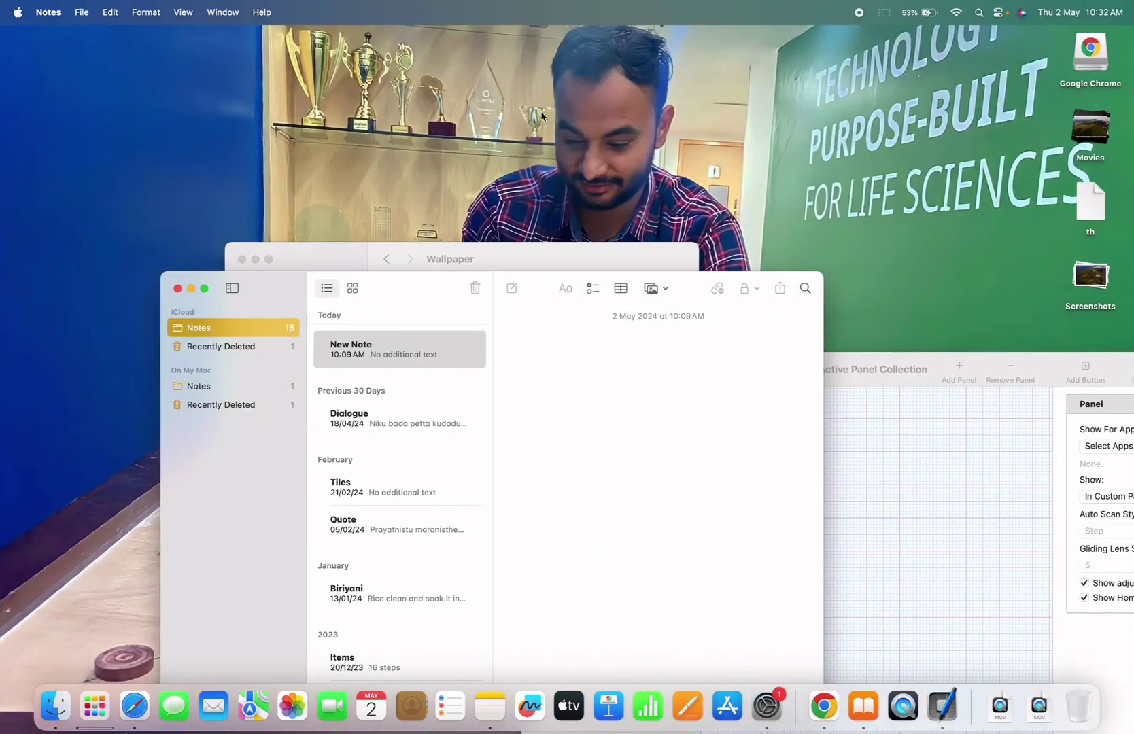
key(ctrl+Left)
key(ctrl+Left)
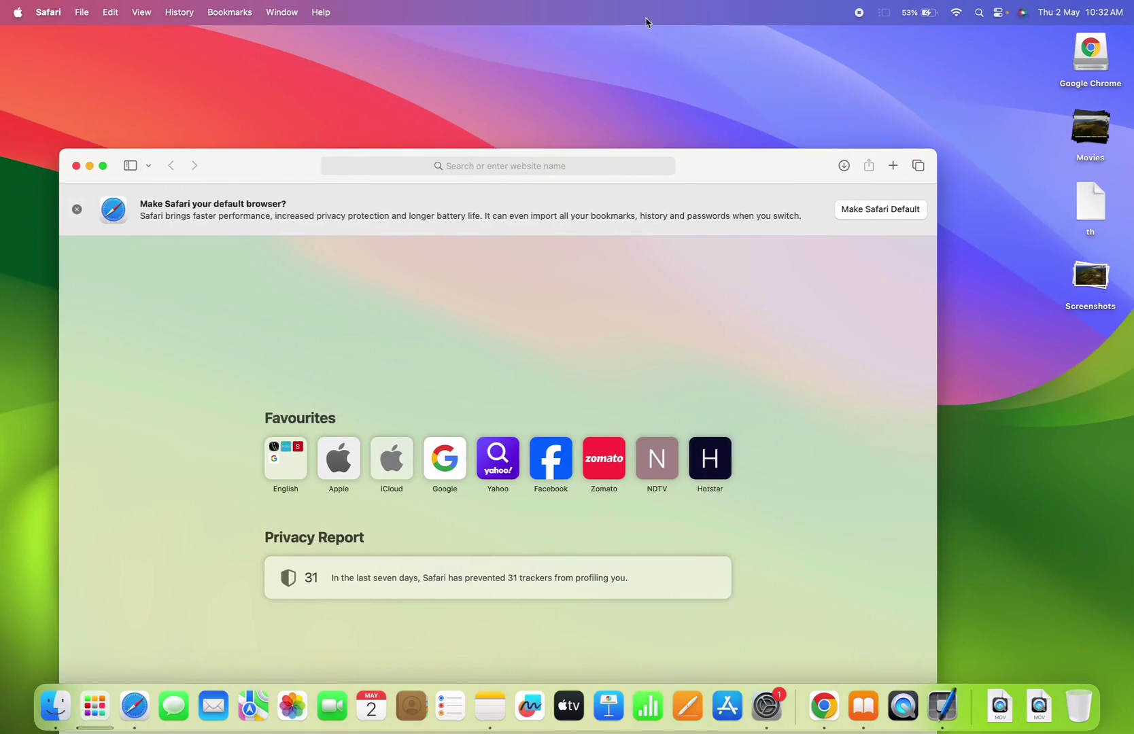
Step: Remove the Ventura desktop and the picture-wallpaper desktop in Mission Control, leaving a single desktop
key(ctrl+Up)
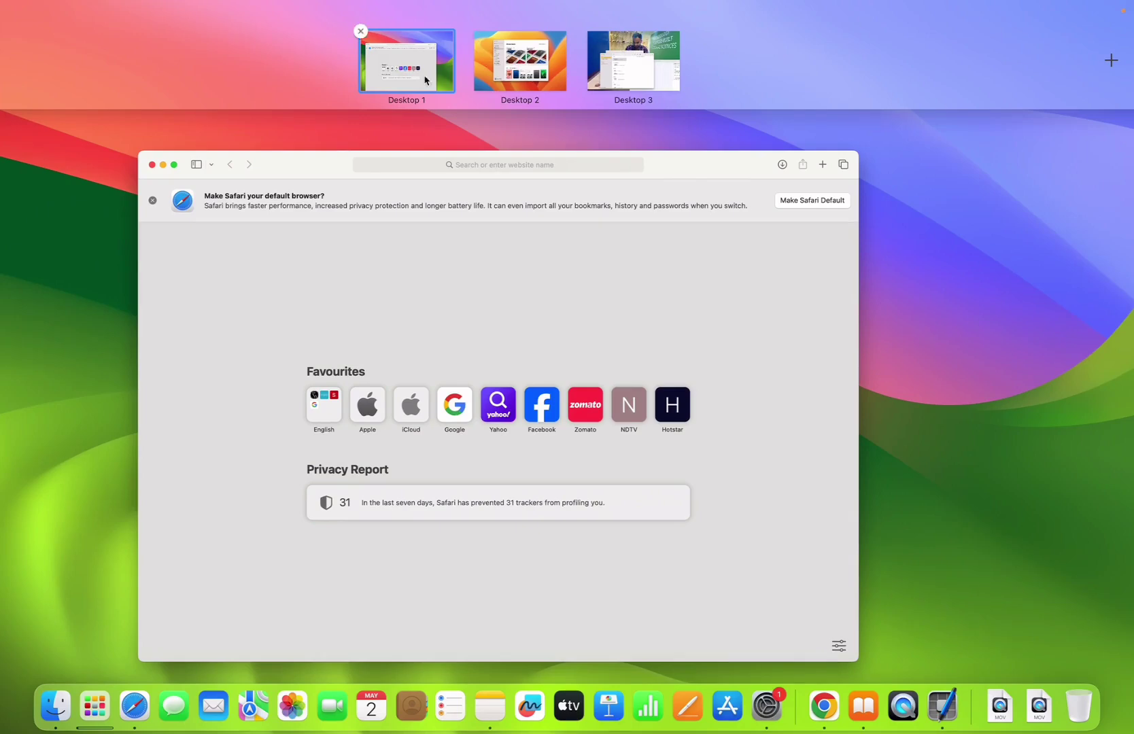
click(475, 32)
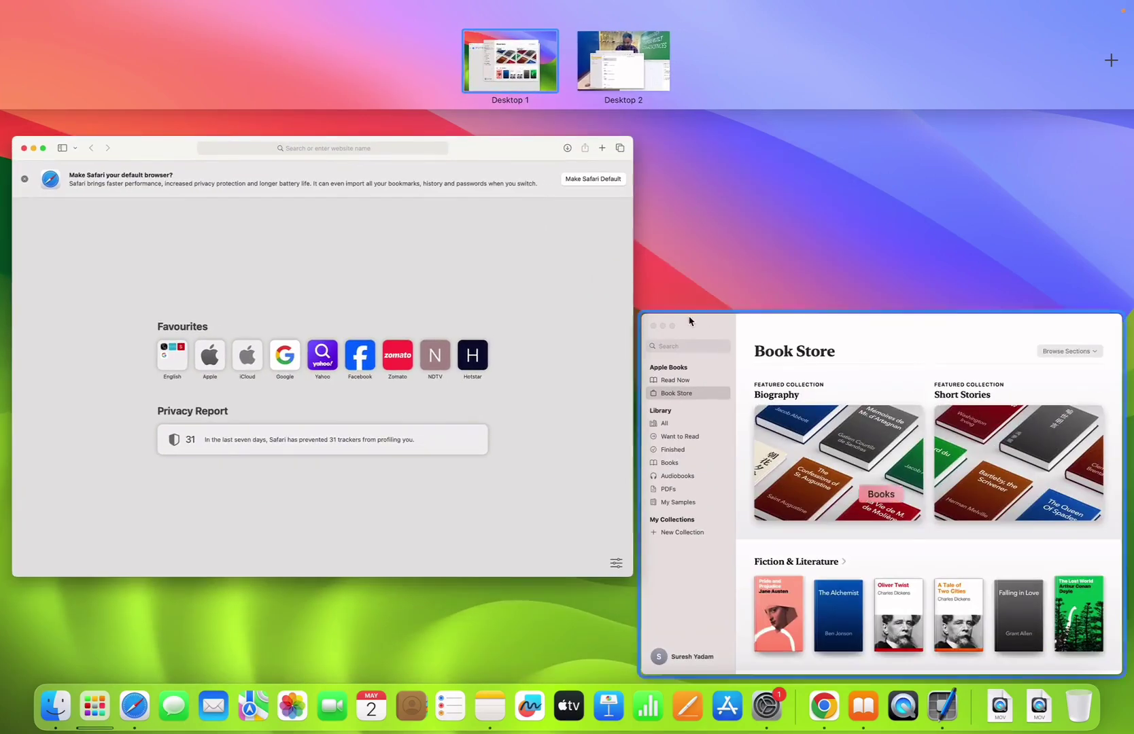
mouse_move(660, 47)
click(578, 32)
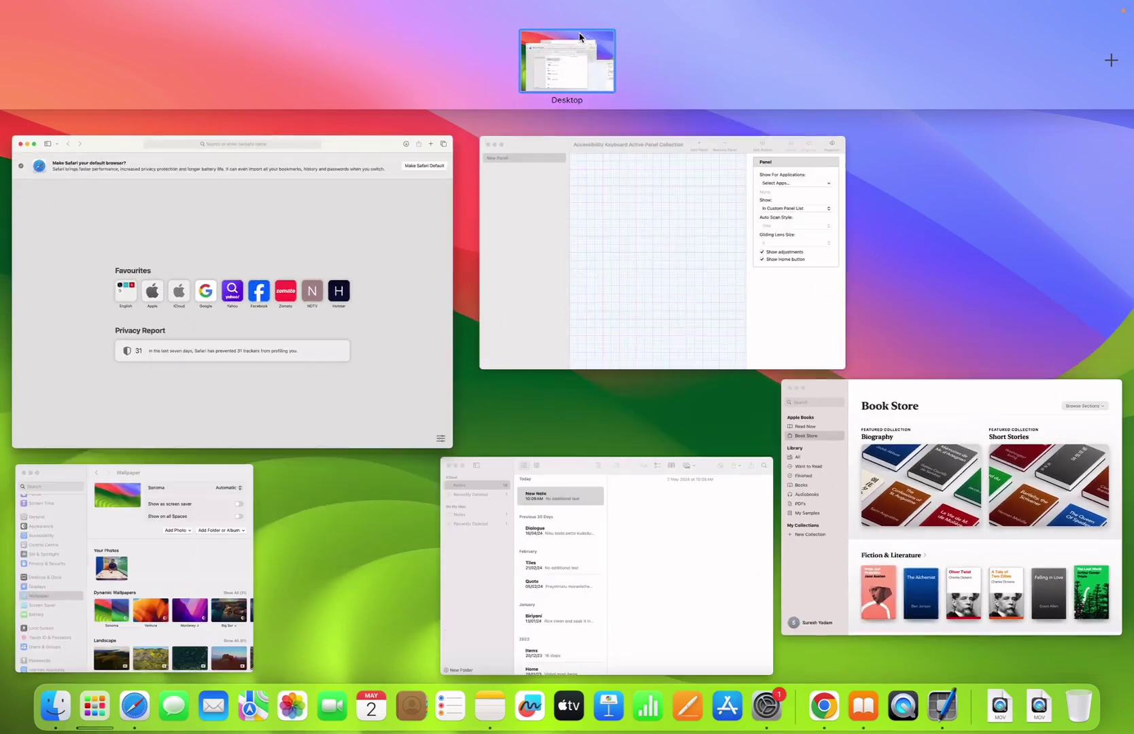
Step: Switch to the remaining desktop, reveal its wallpaper by moving all windows aside, and bring the windows back
click(596, 73)
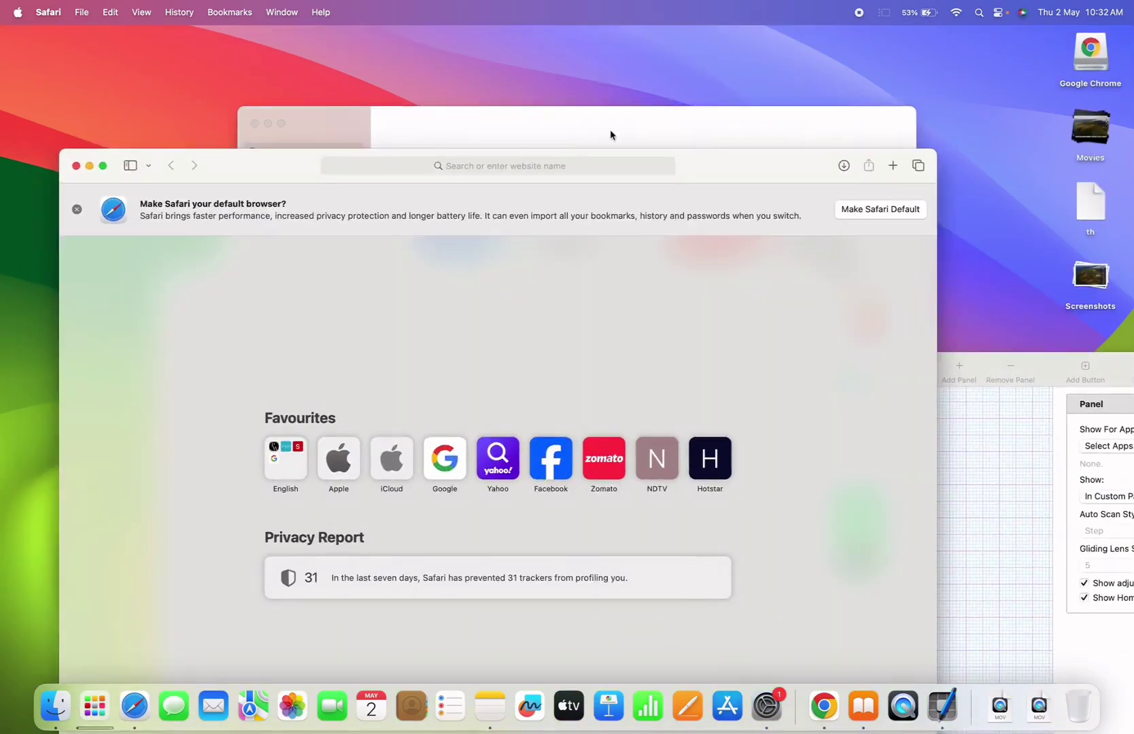
click(264, 71)
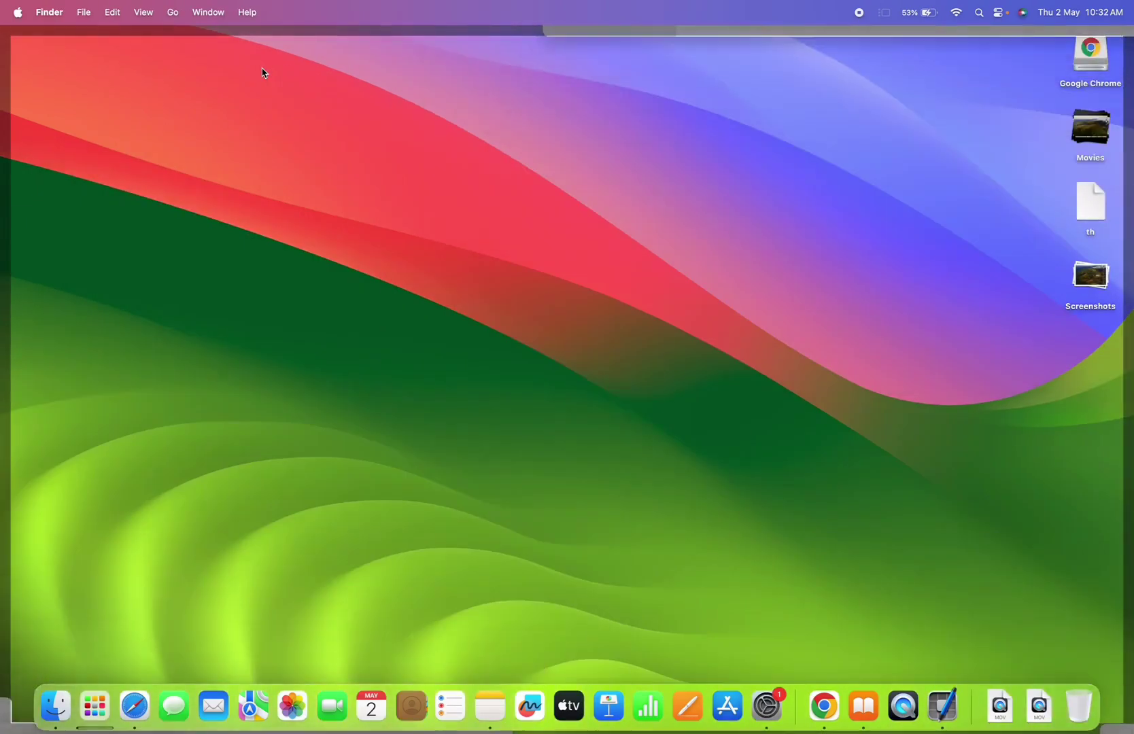
click(369, 39)
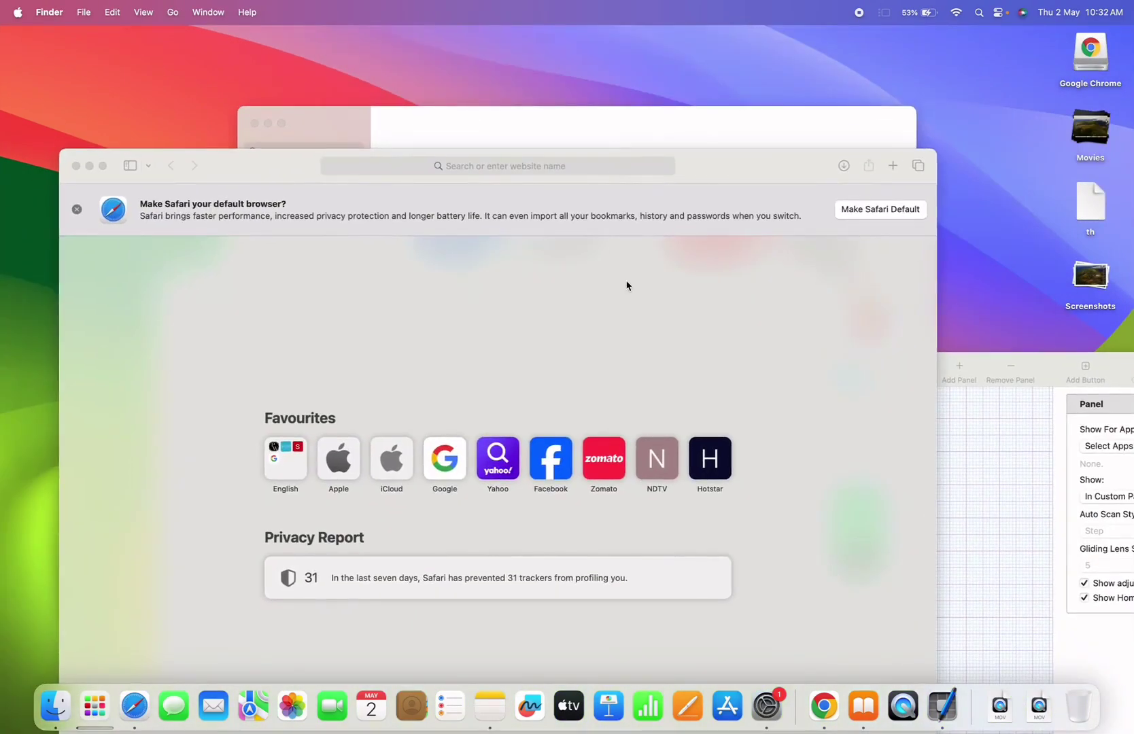